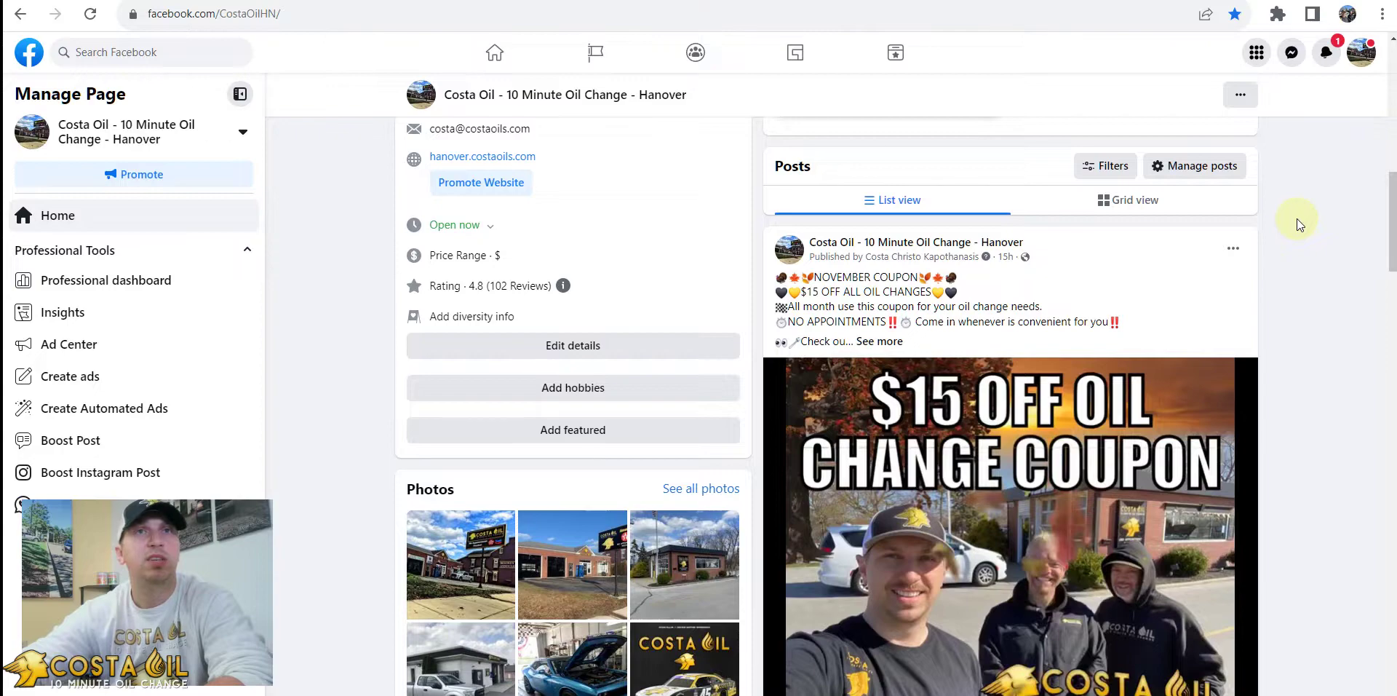
Pin the $15 off November coupon post to the Page
scroll(1297, 218, down, 5)
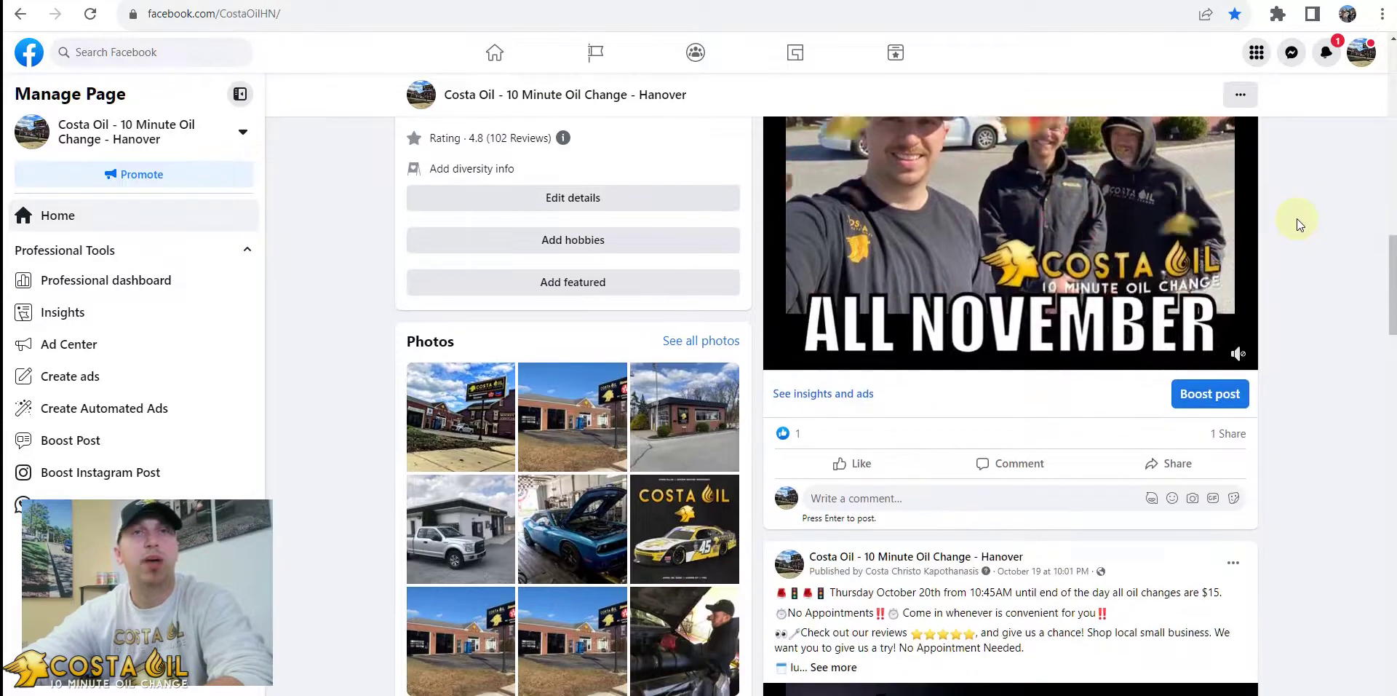
scroll(1325, 231, up, 8)
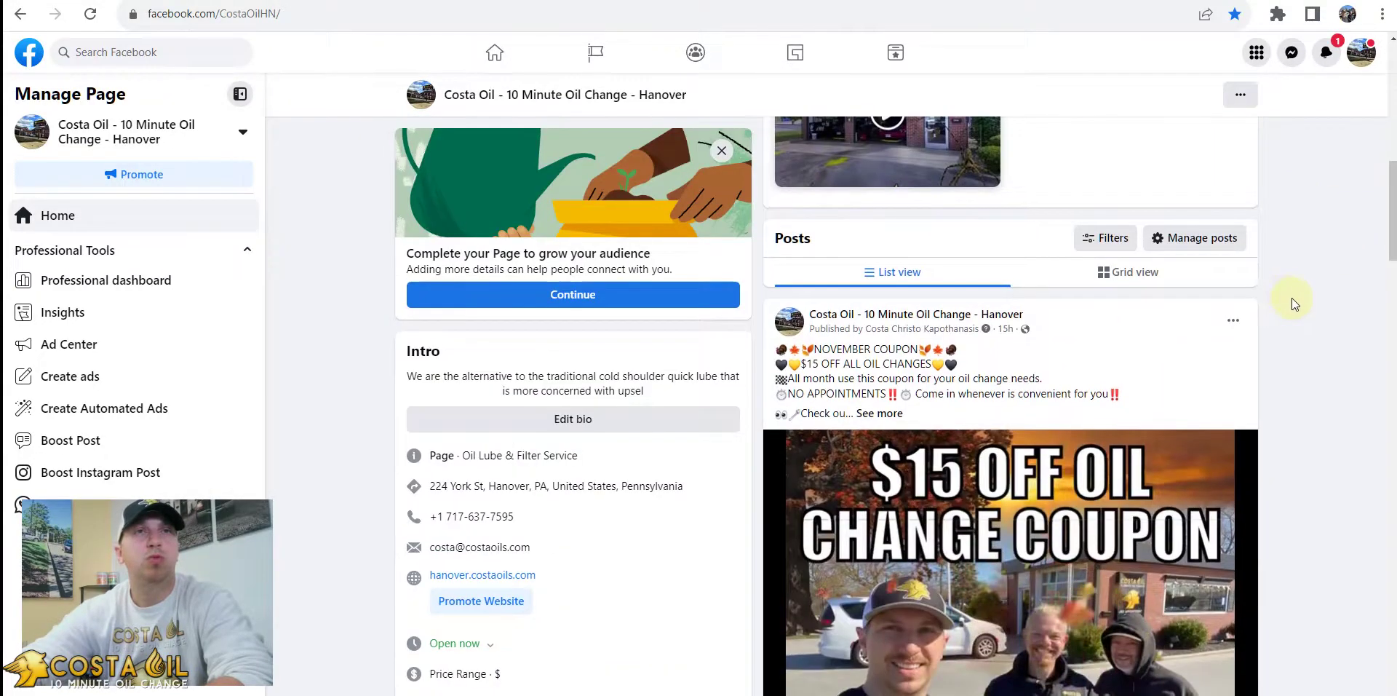
scroll(1291, 299, down, 2)
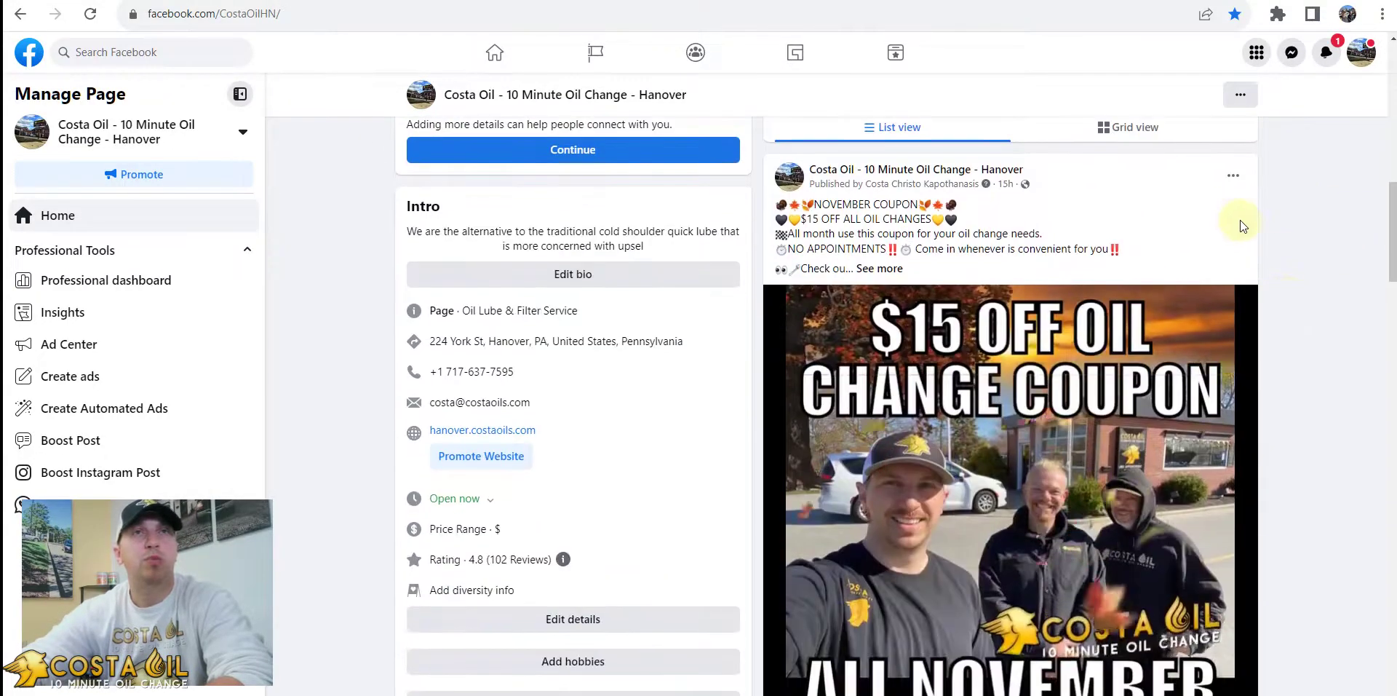
click(1238, 179)
click(1313, 216)
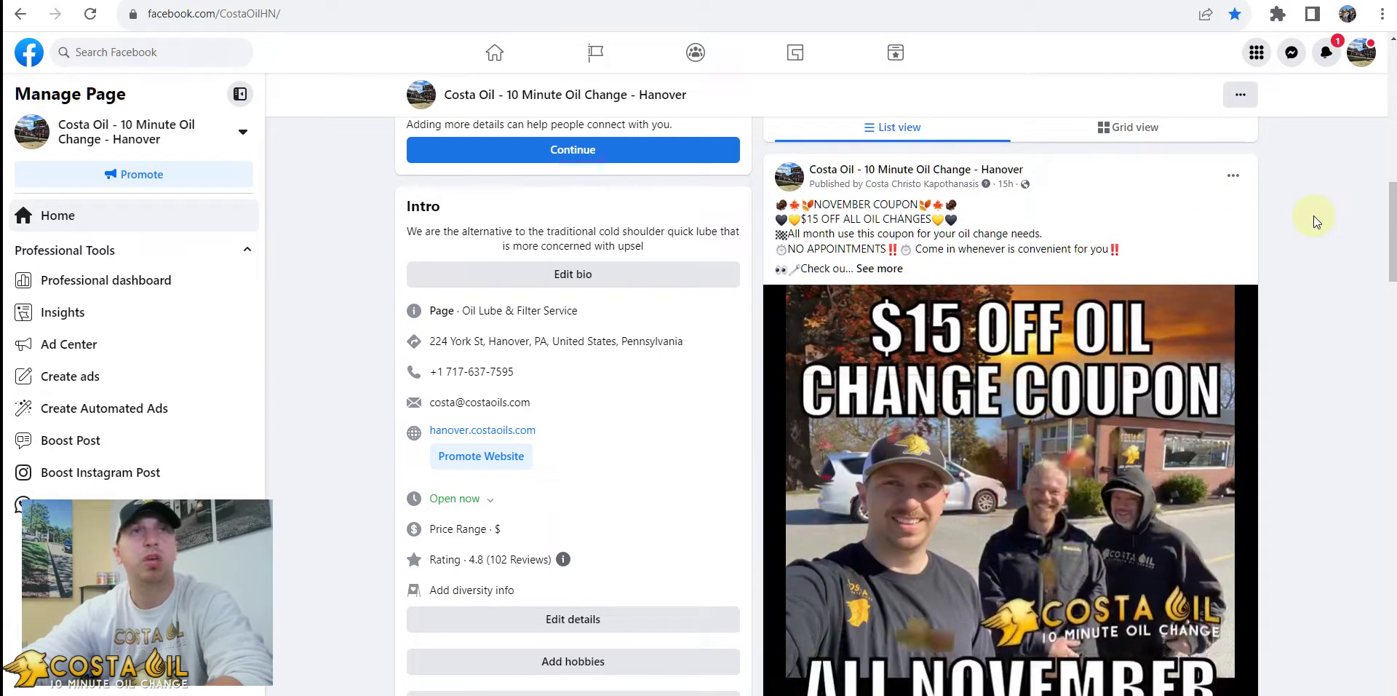
Start boosting the $15 off November coupon post and review its goal and button settings
scroll(1313, 219, down, 6)
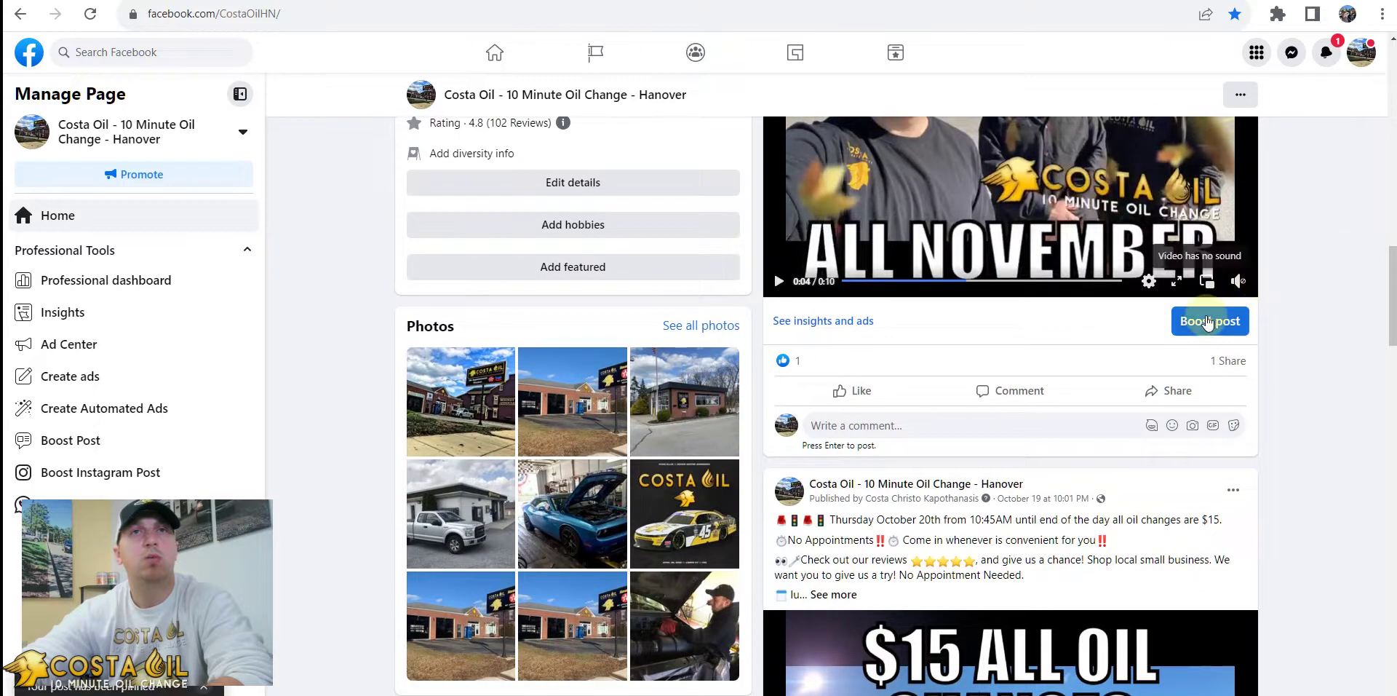
click(1208, 321)
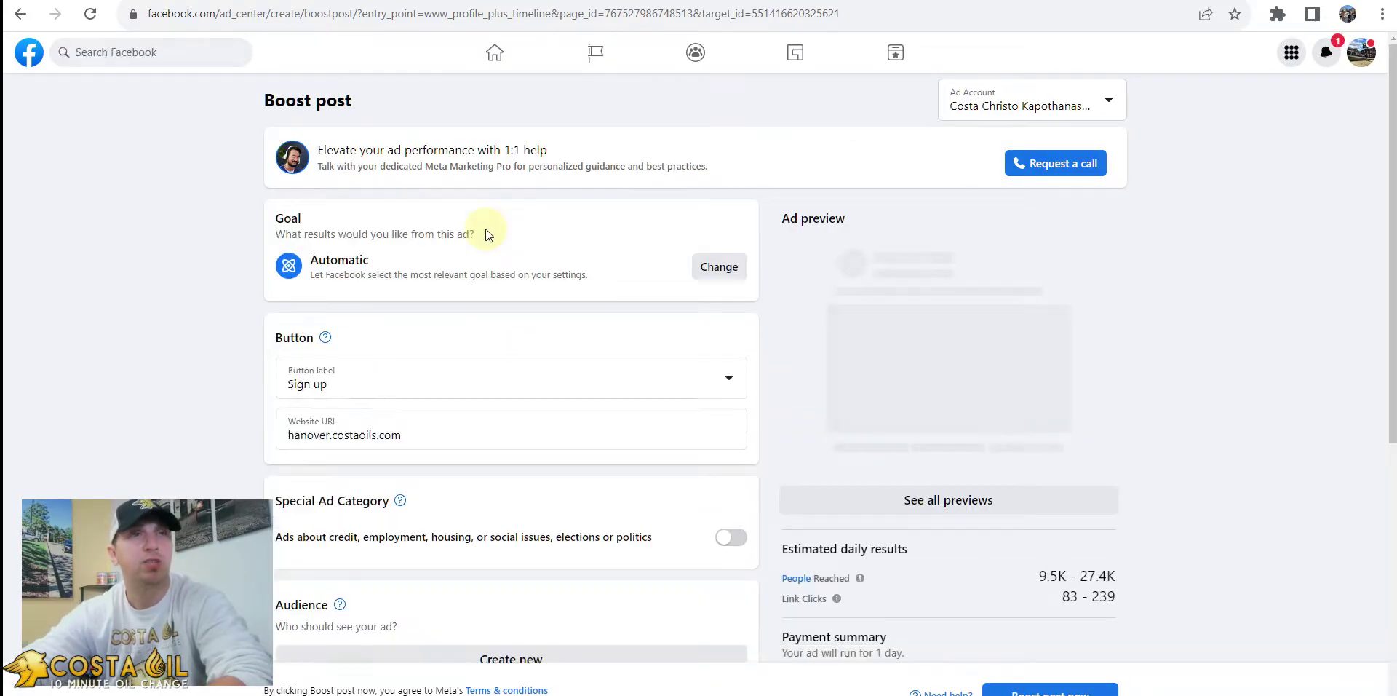
scroll(498, 331, down, 3)
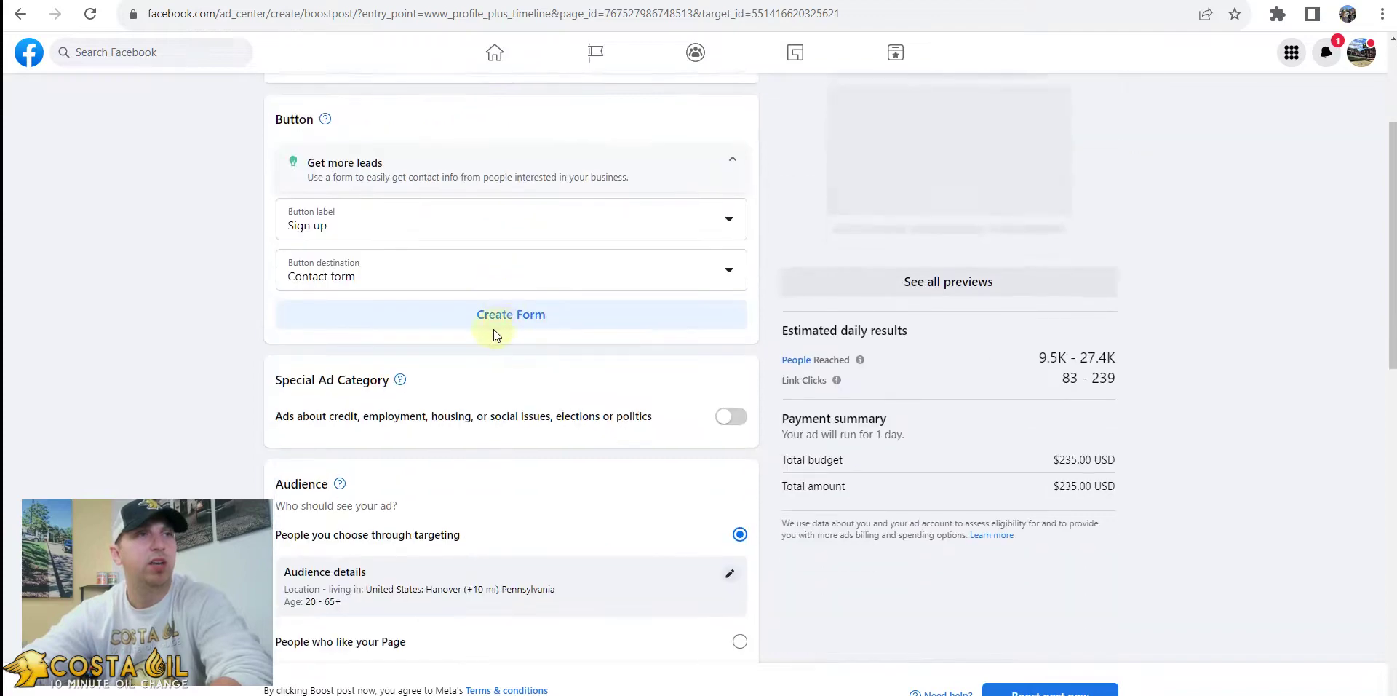
scroll(495, 331, down, 3)
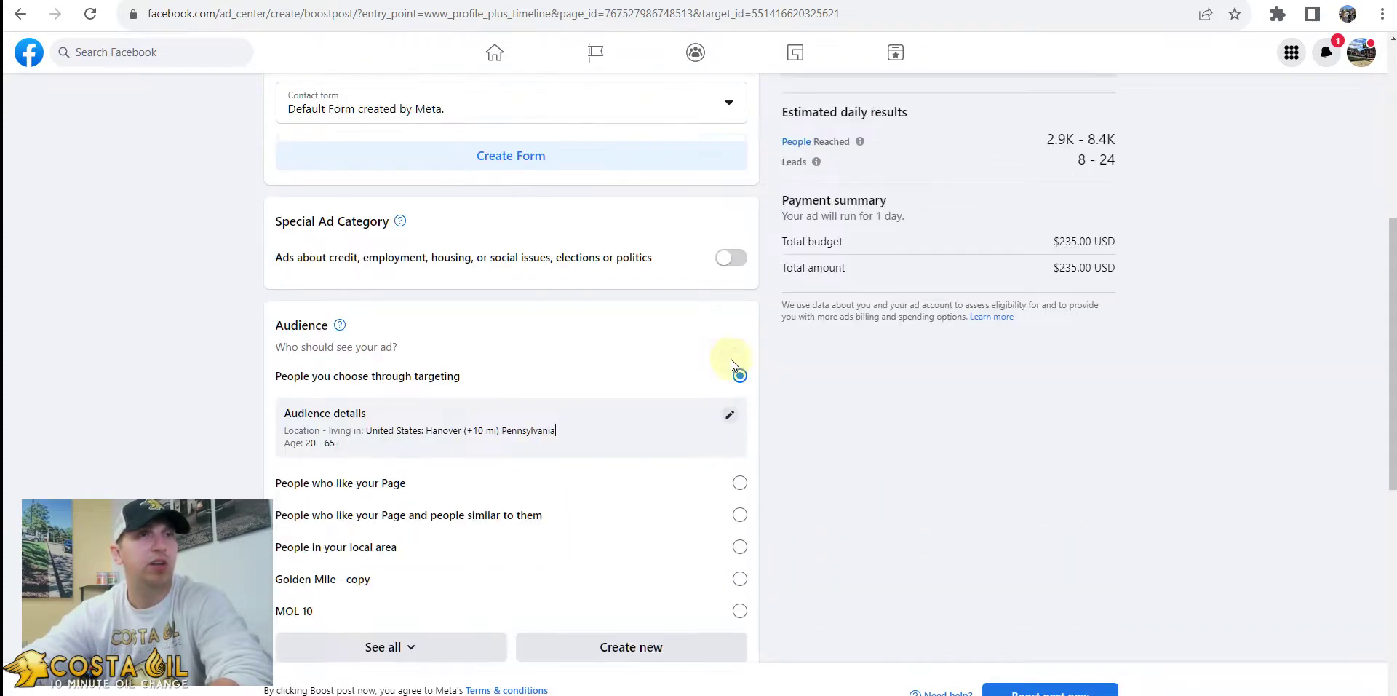
Set the targeted audience's minimum age to 16 and add the shop's street address in Hanover, Pennsylvania, as a location
click(728, 474)
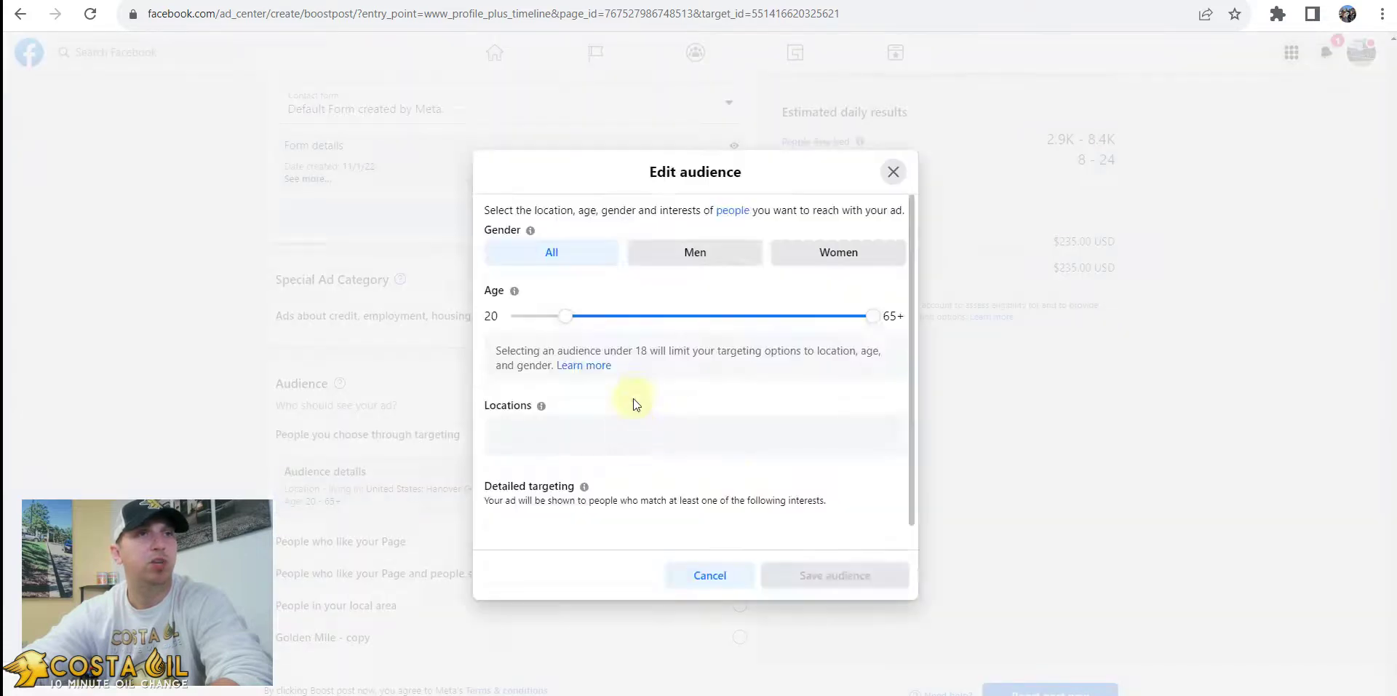
drag(566, 248, 535, 249)
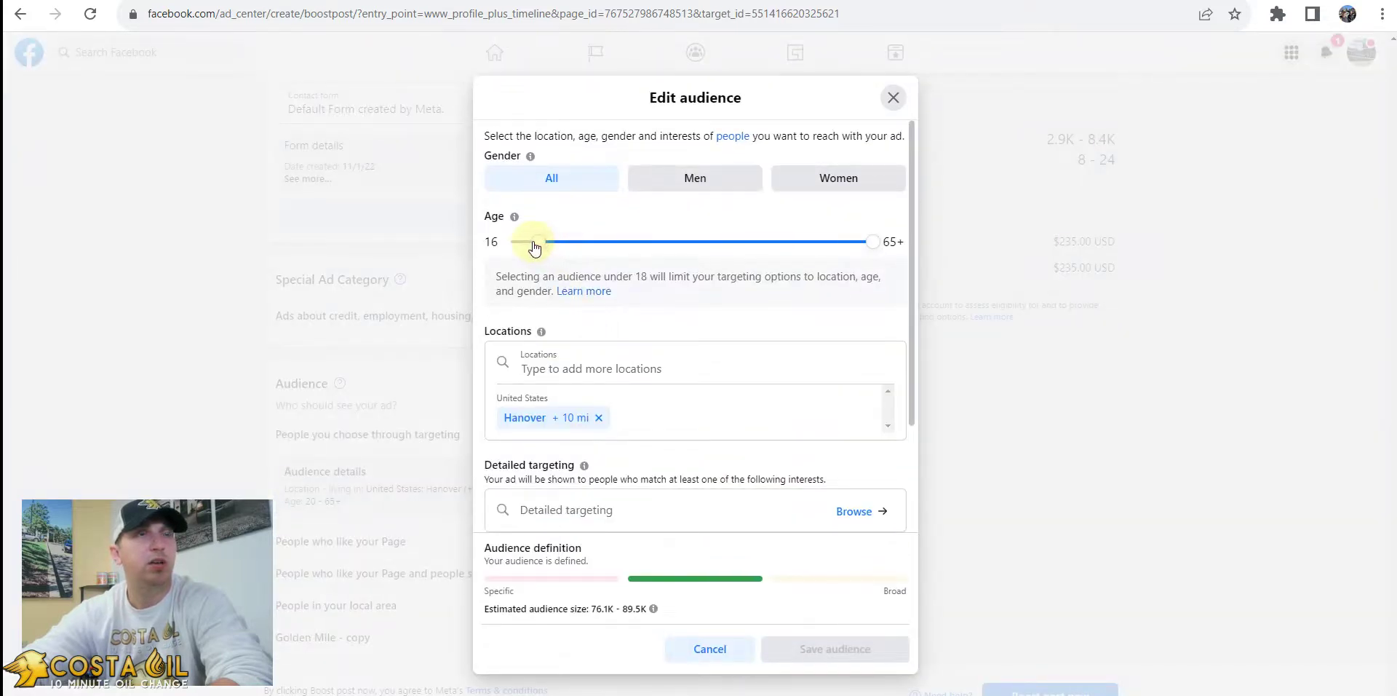
click(560, 430)
click(640, 415)
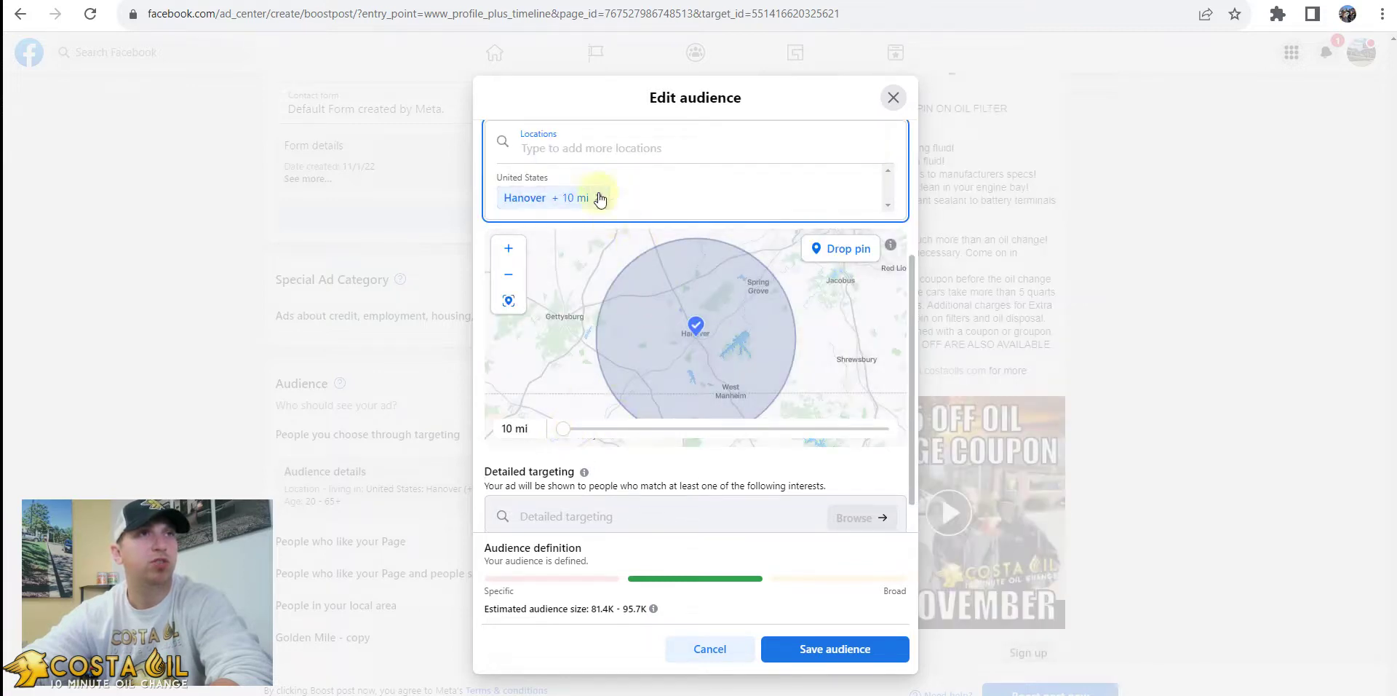
text(224 York St)
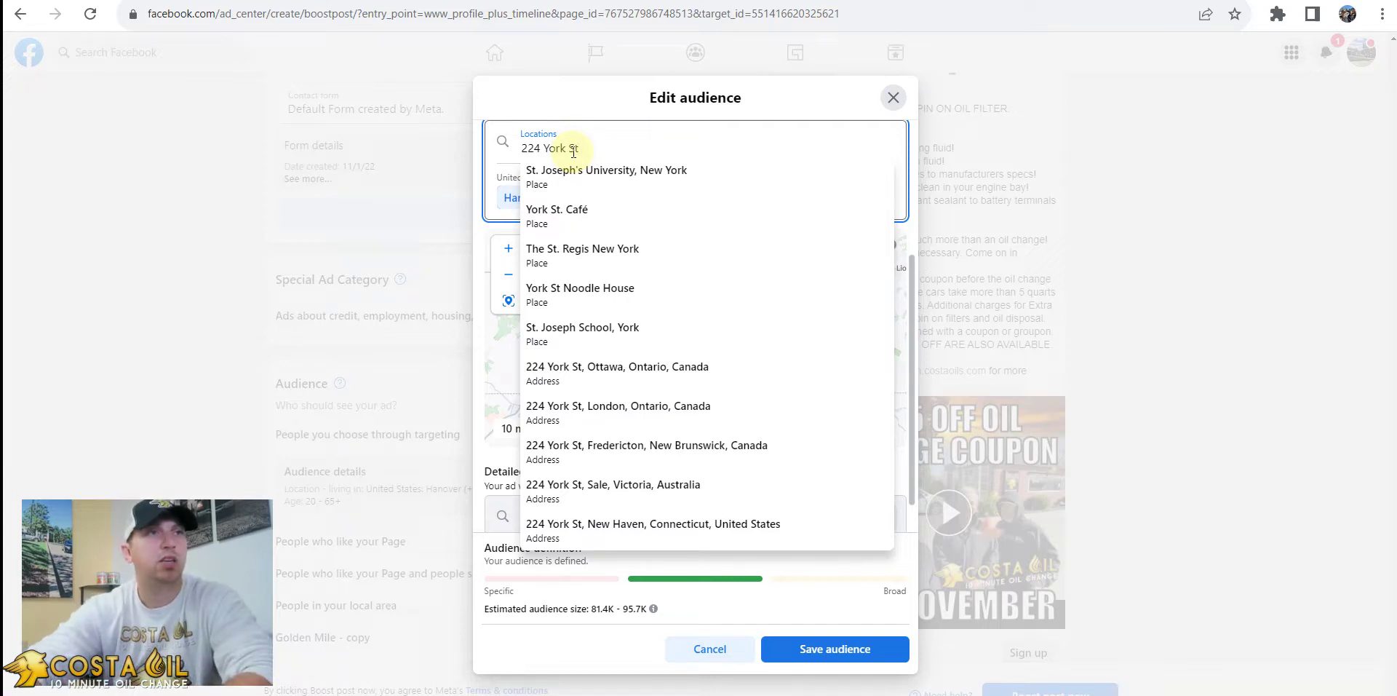
text(Hano)
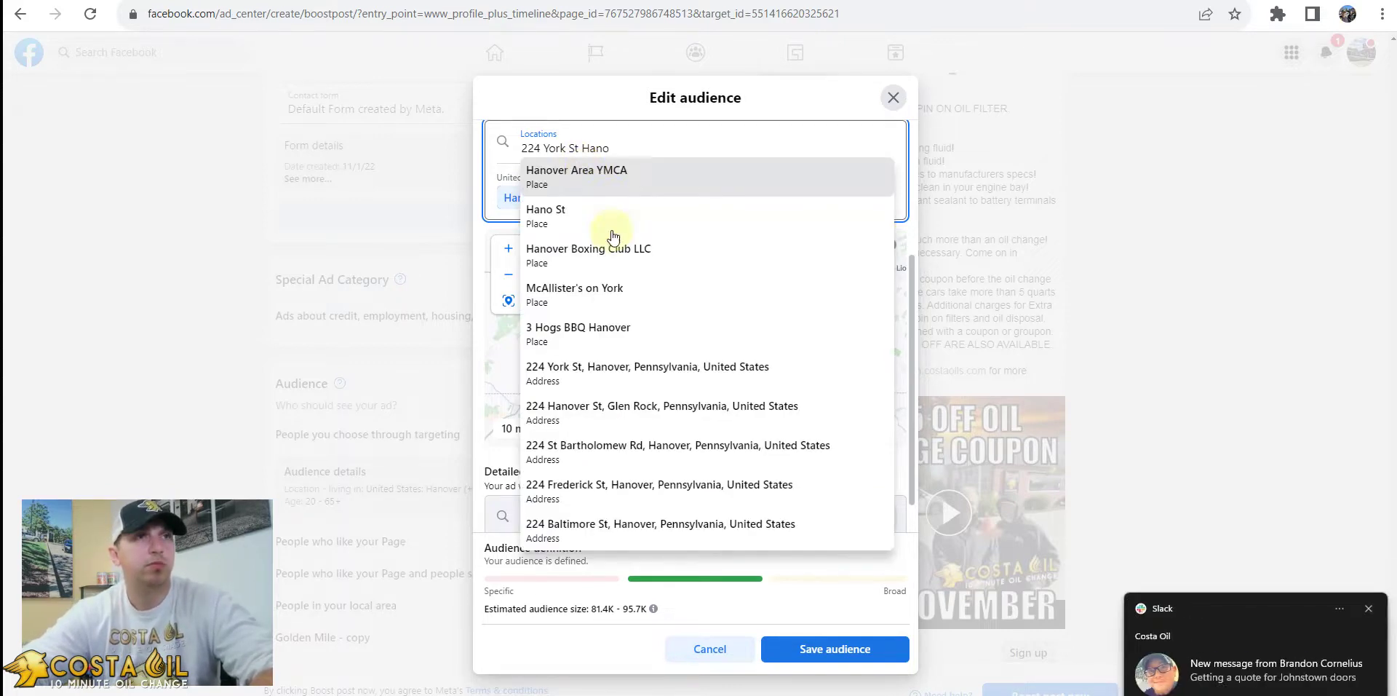
click(641, 368)
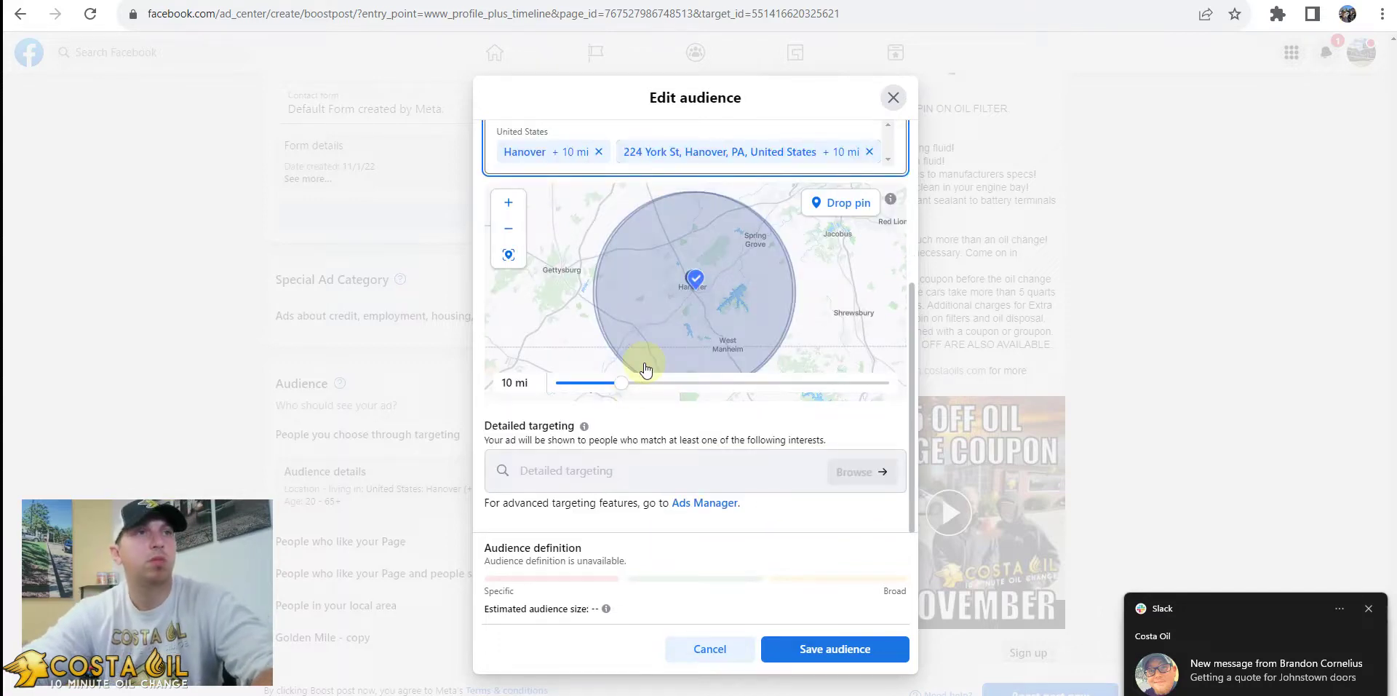
Set the street address location's radius to 4 mi, remove the general Hanover location, and save the audience
drag(623, 382, 580, 386)
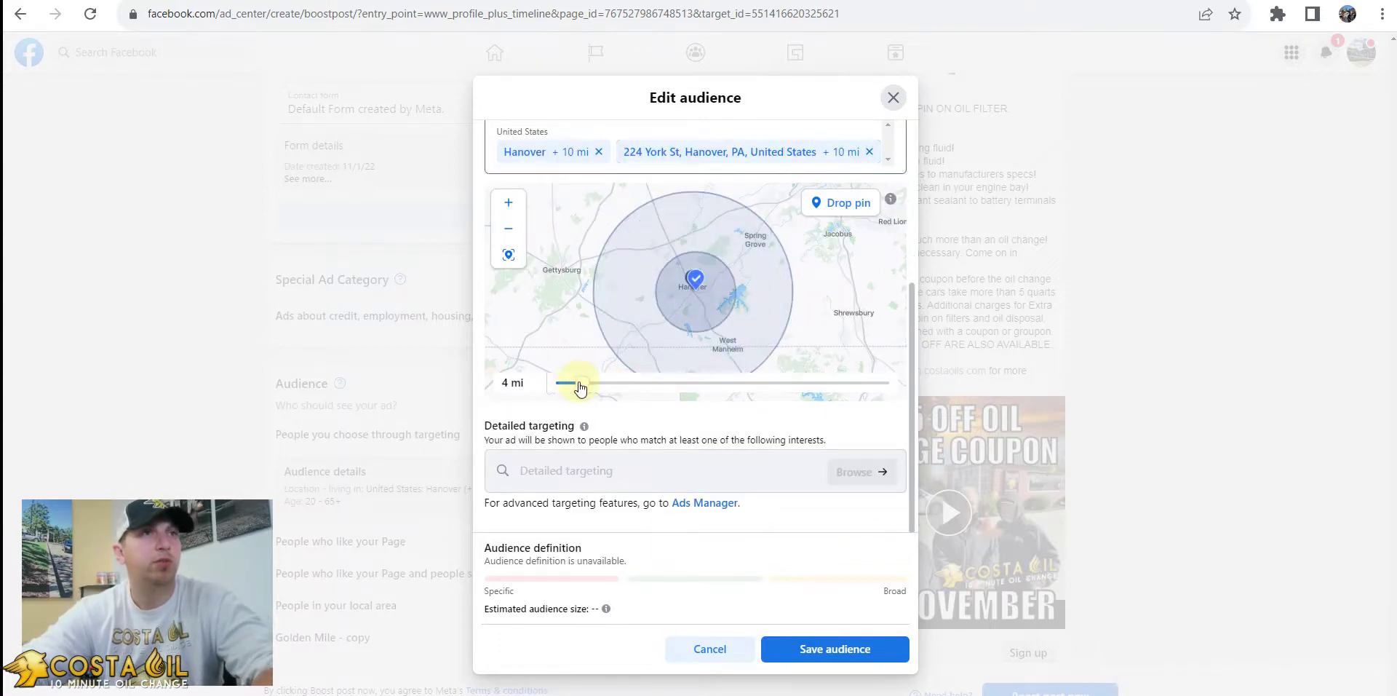
click(599, 152)
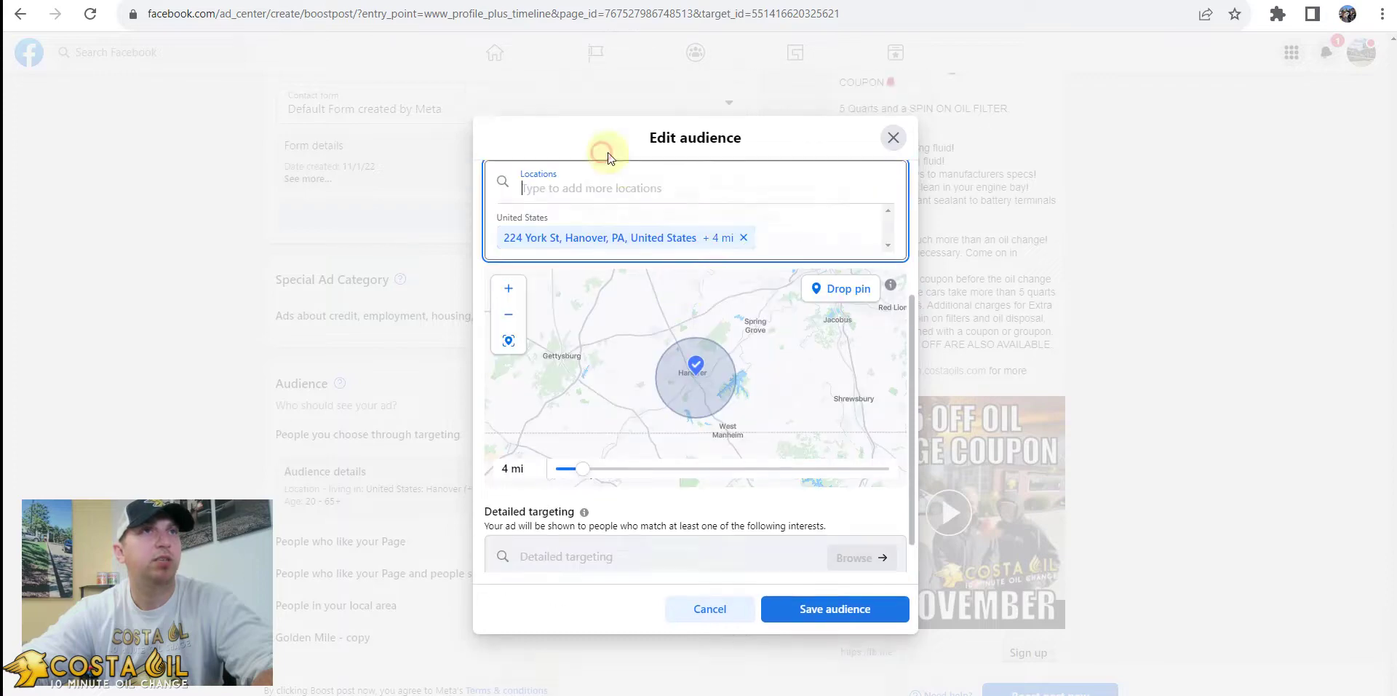
scroll(739, 405, down, 5)
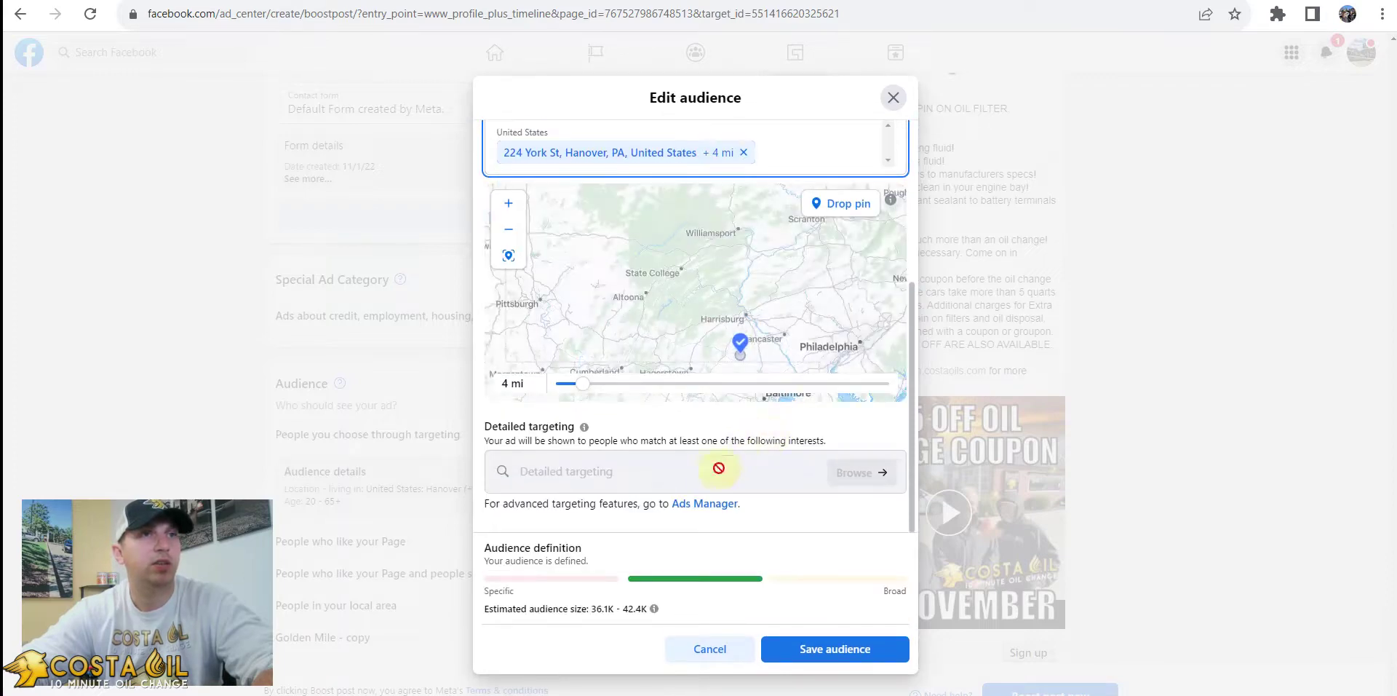
click(835, 647)
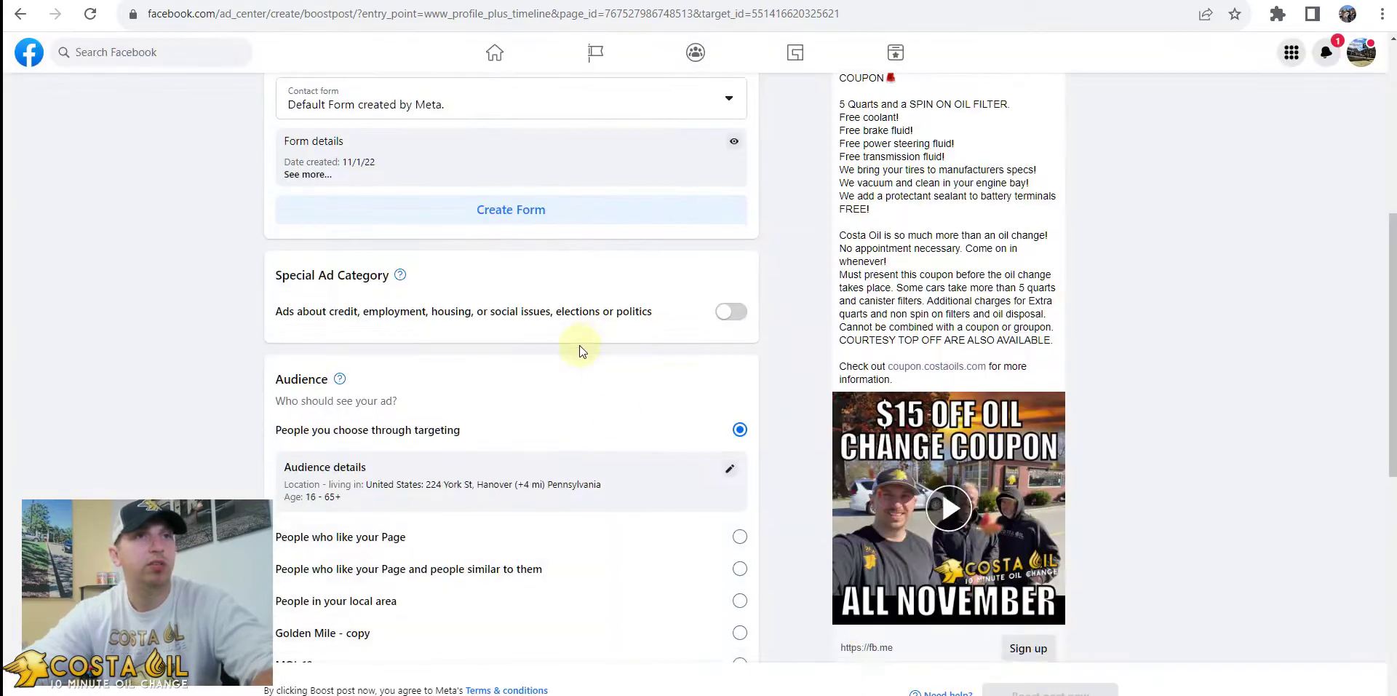
Set the boost's total budget to $500.00
scroll(581, 349, down, 5)
scroll(582, 354, down, 4)
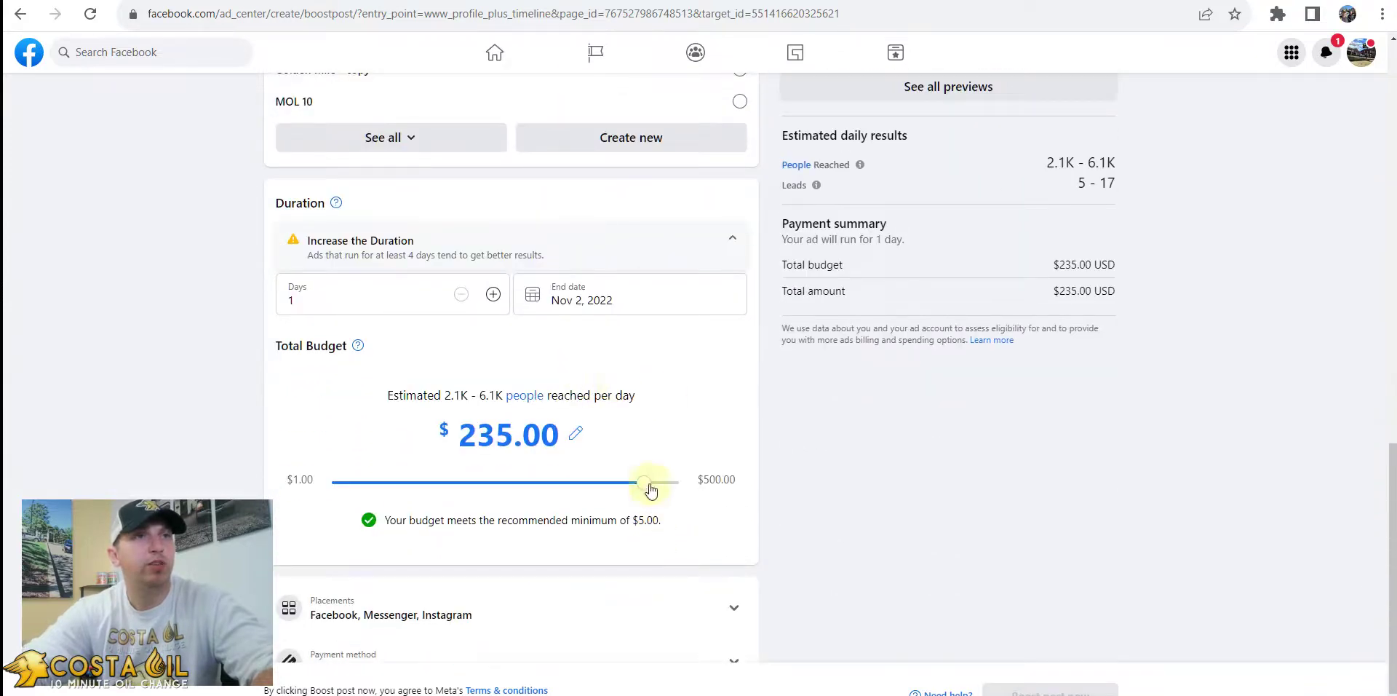
drag(650, 482, 888, 500)
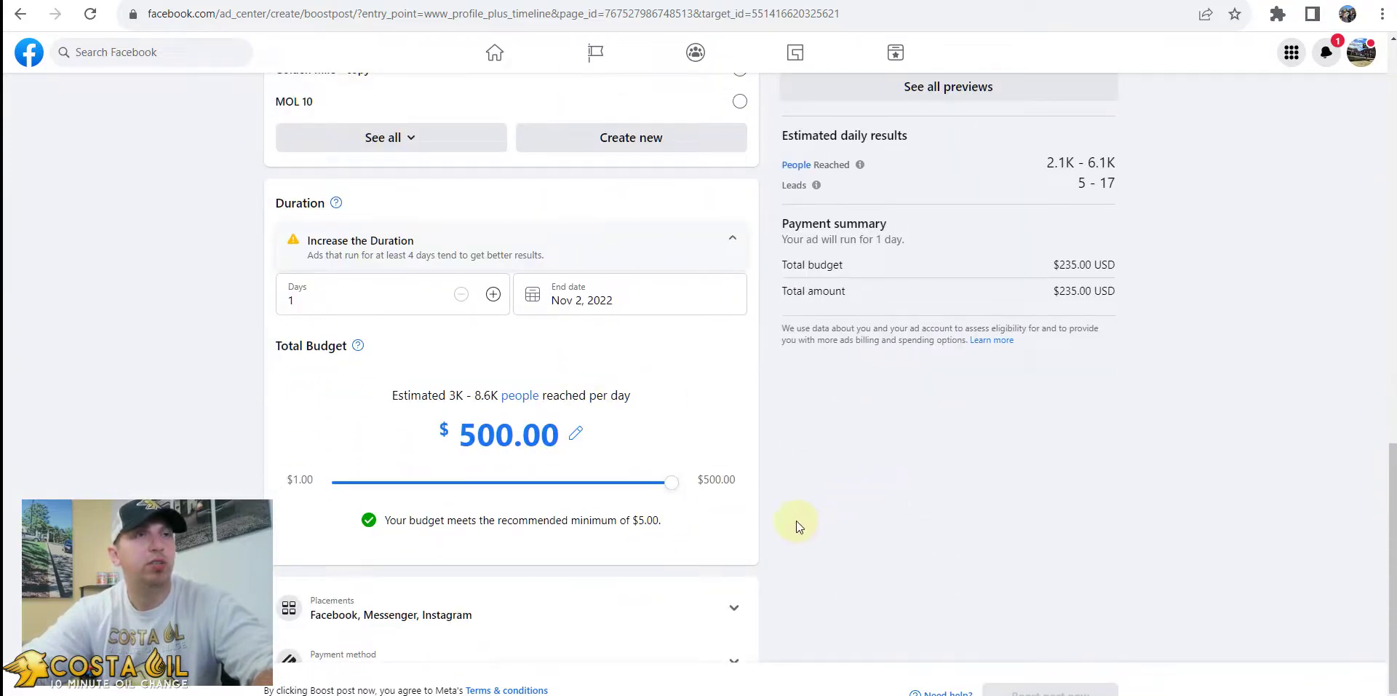
Review the boost's audience location and age range, duration, total budget and estimated daily results
scroll(796, 521, up, 3)
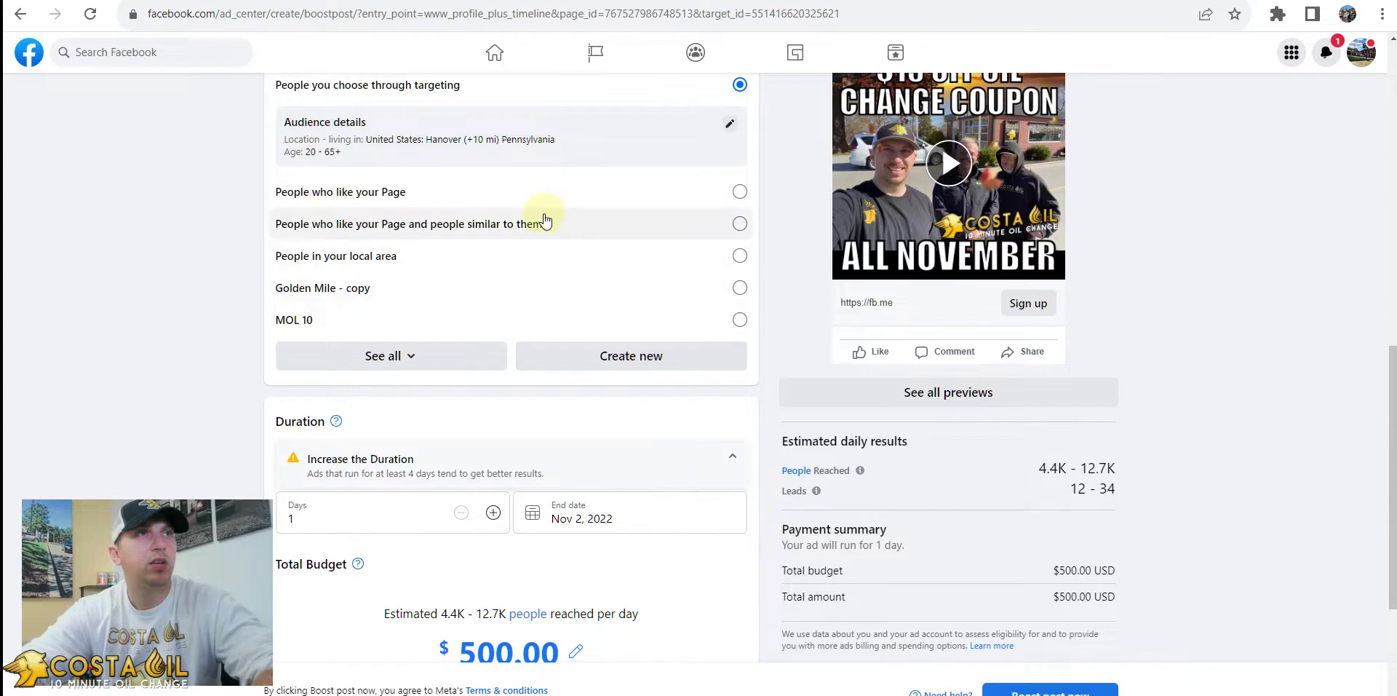
scroll(544, 220, up, 2)
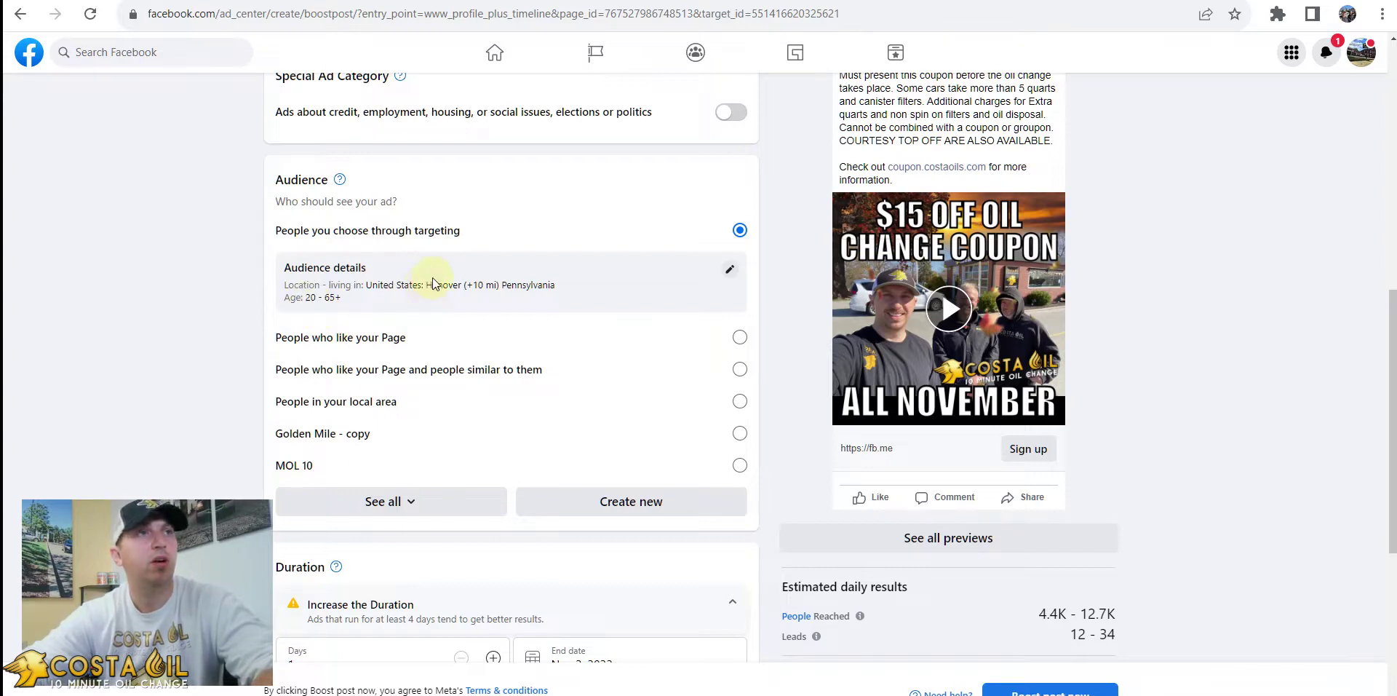
scroll(476, 212, down, 1)
scroll(556, 212, down, 4)
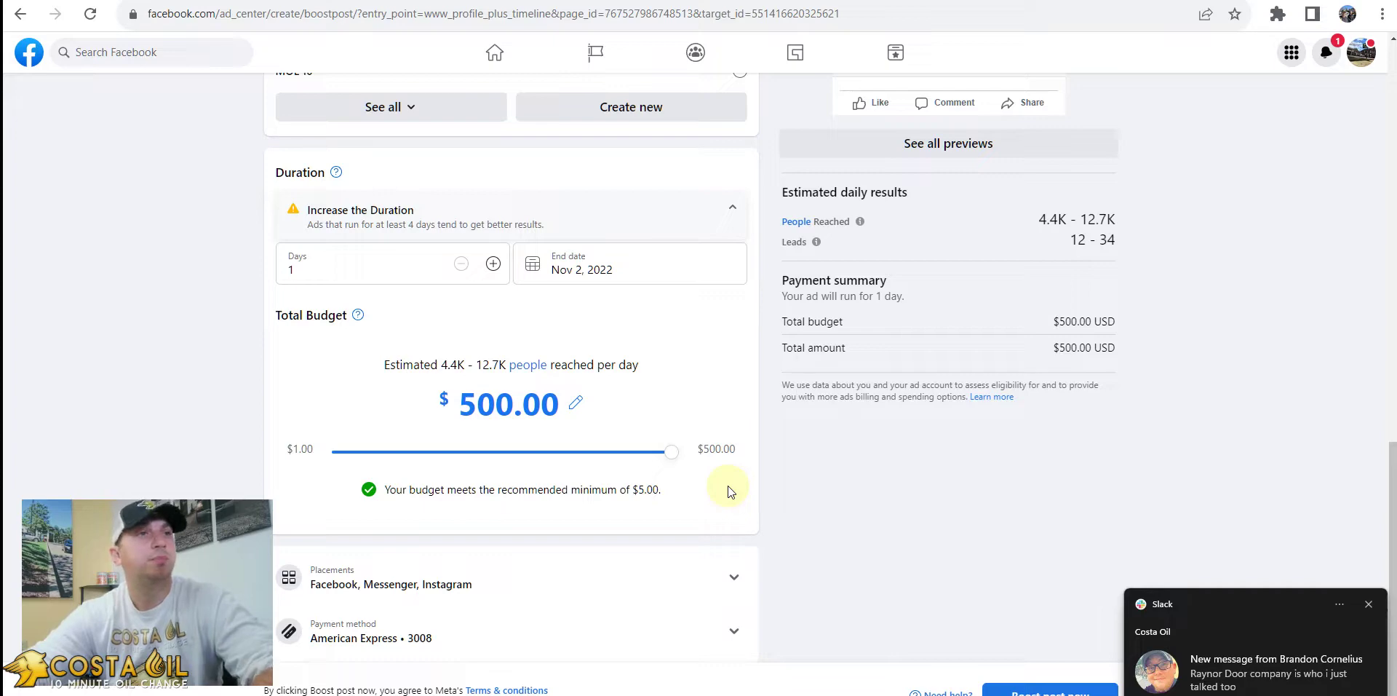
scroll(483, 321, up, 4)
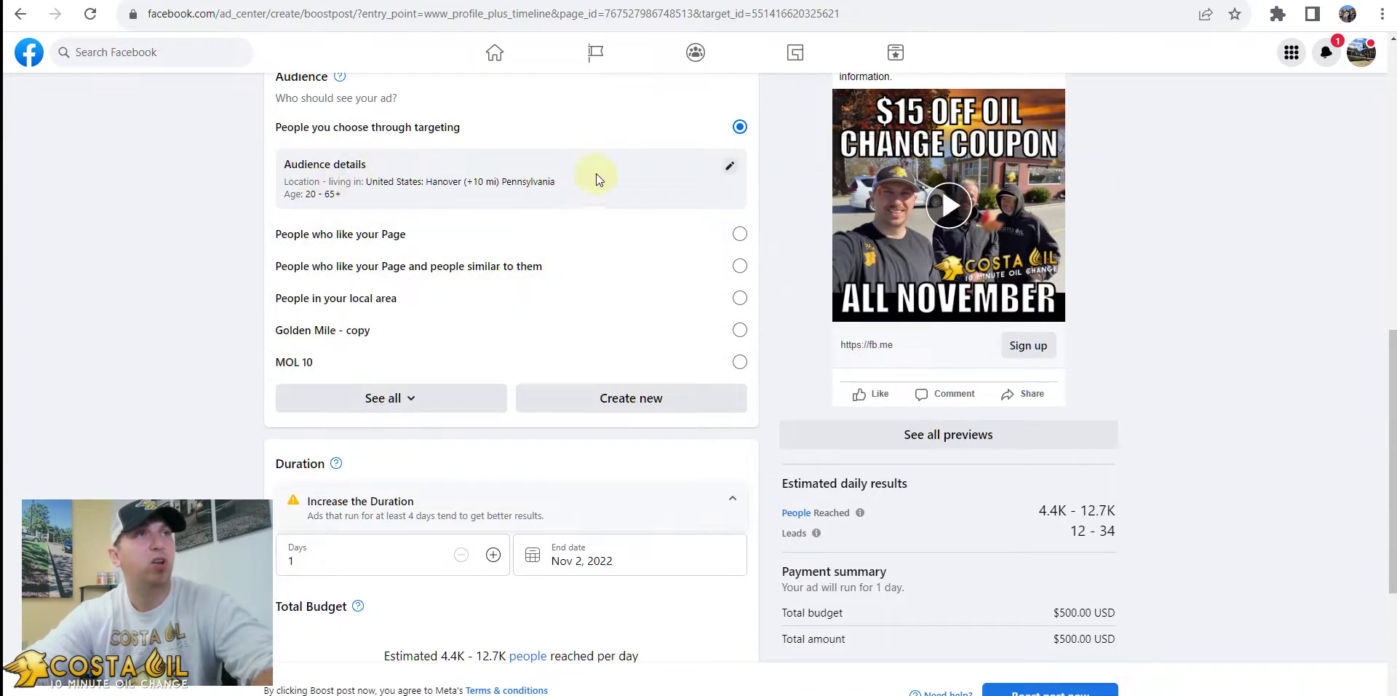
scroll(536, 194, down, 4)
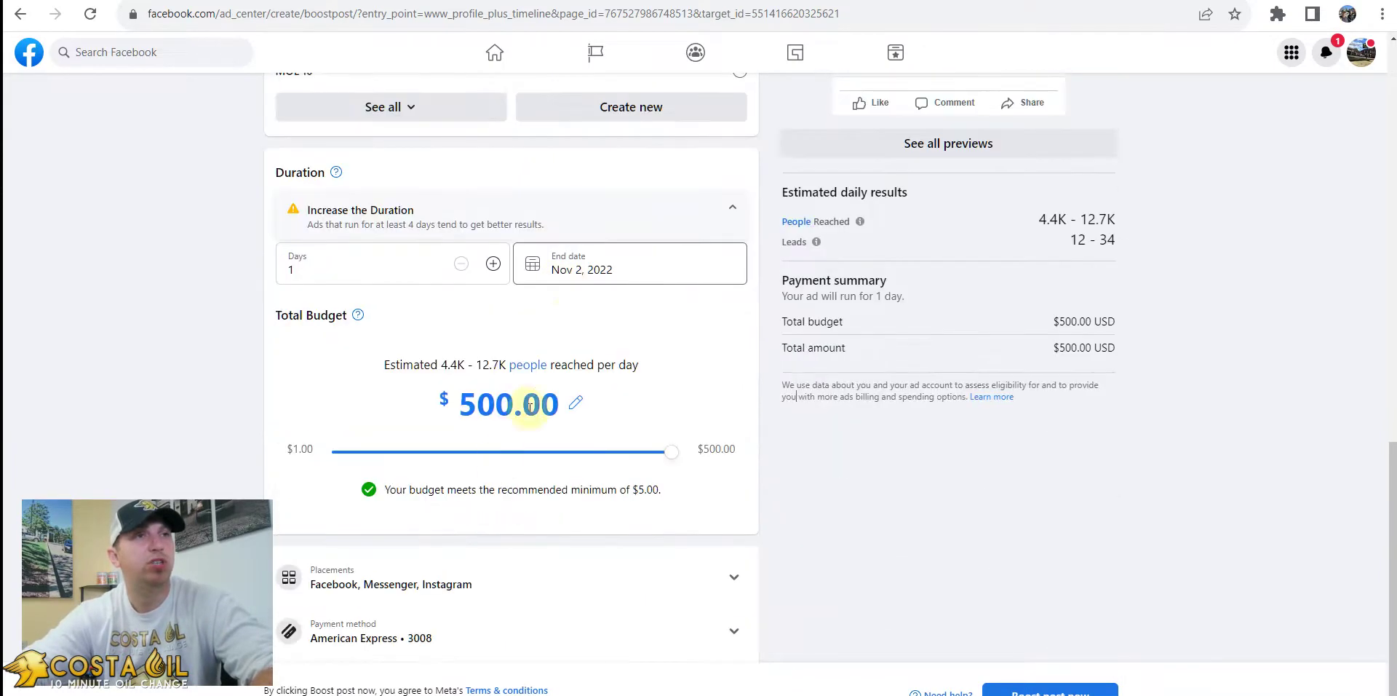
scroll(532, 393, up, 6)
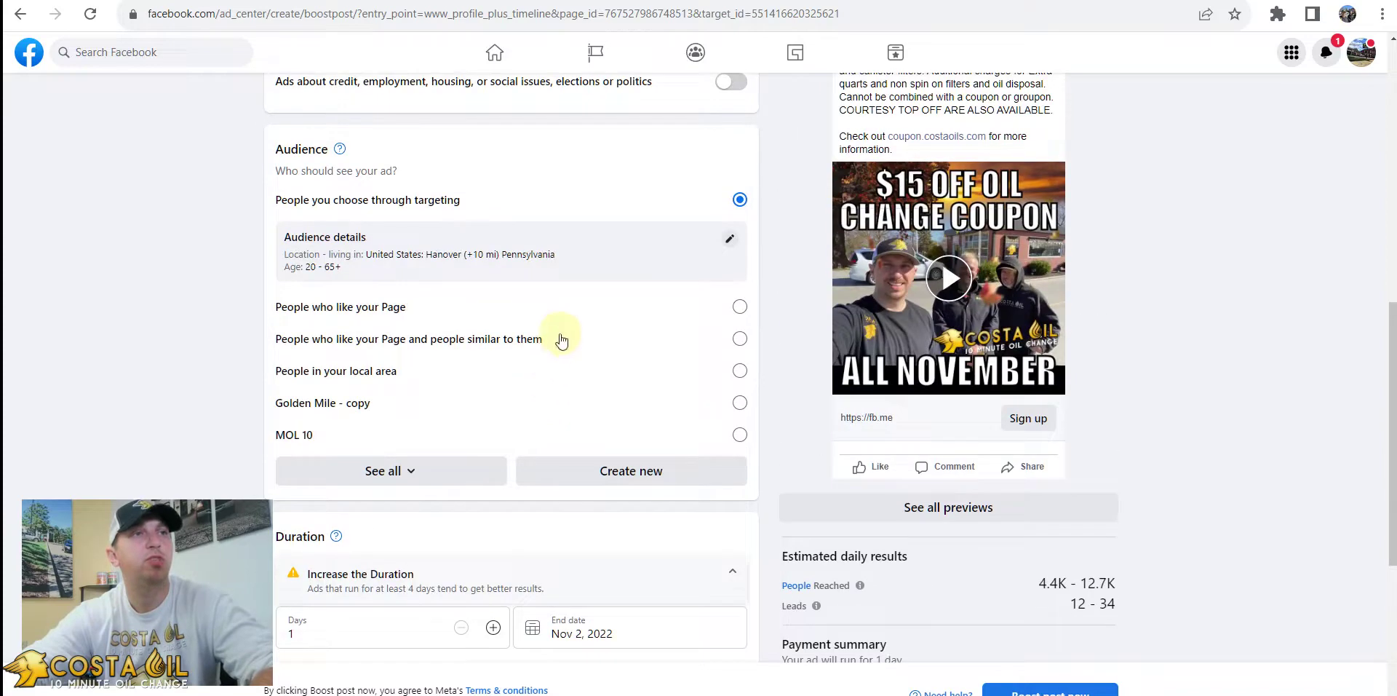
scroll(712, 579, up, 3)
scroll(614, 440, up, 5)
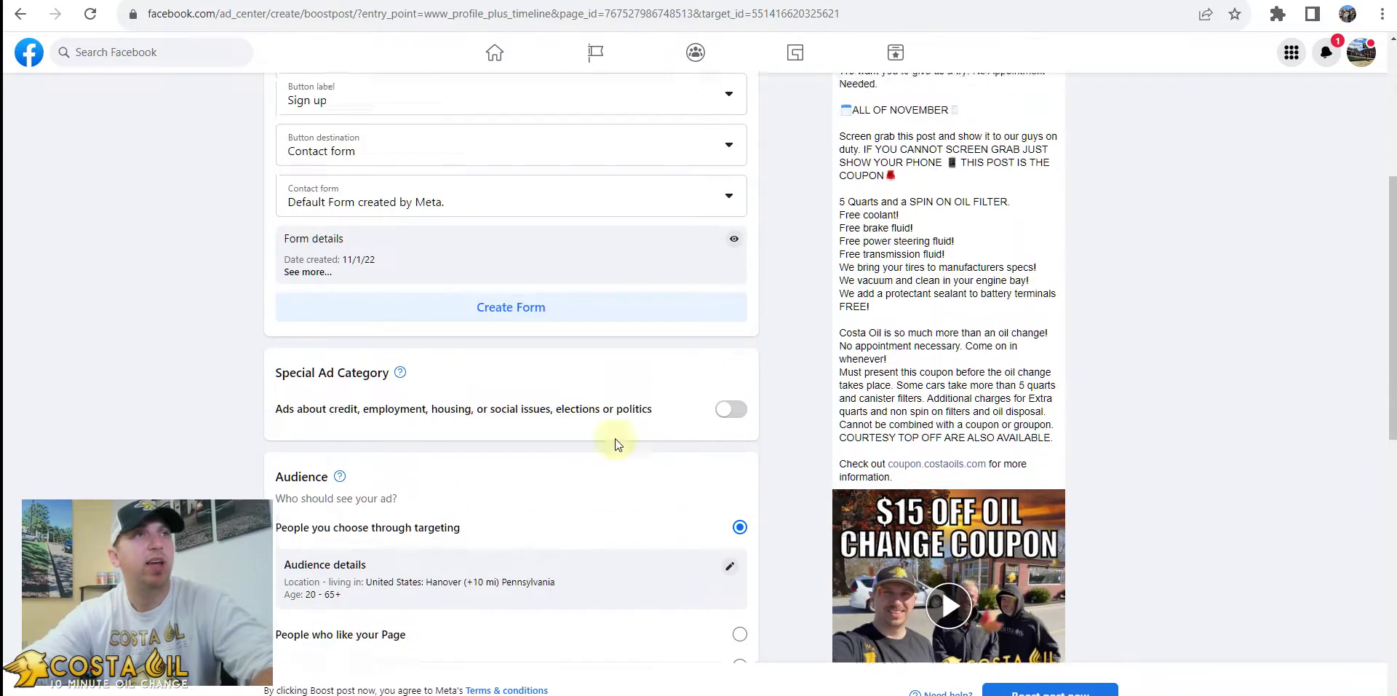
scroll(701, 555, down, 12)
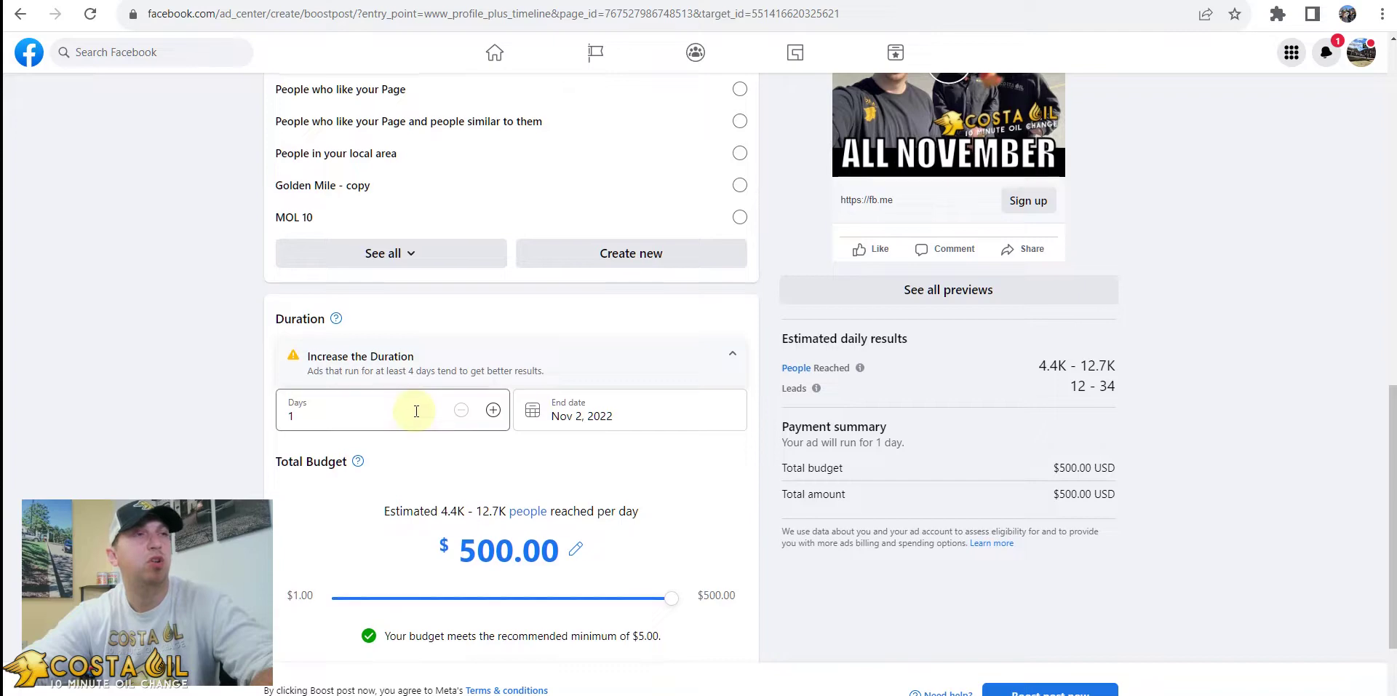
Set the ad's button label to Learn more and its button destination to Website
scroll(414, 408, up, 10)
click(383, 359)
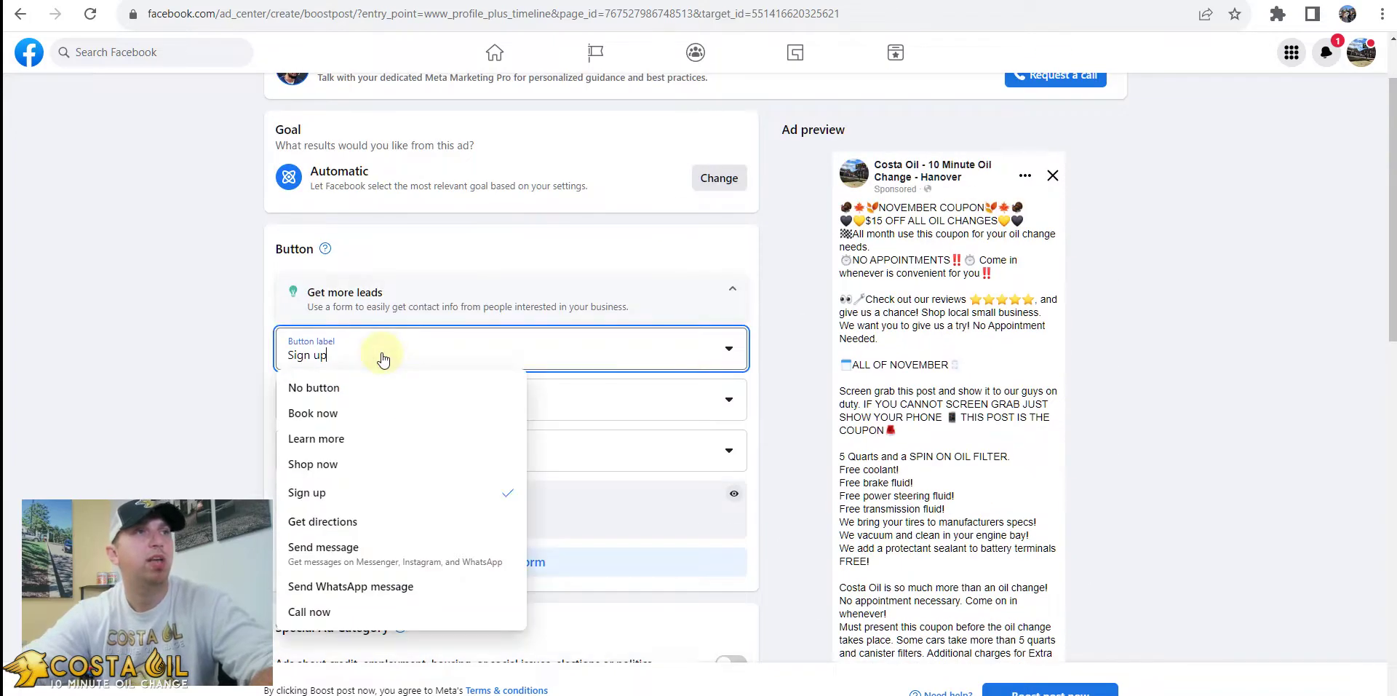
click(342, 440)
click(337, 421)
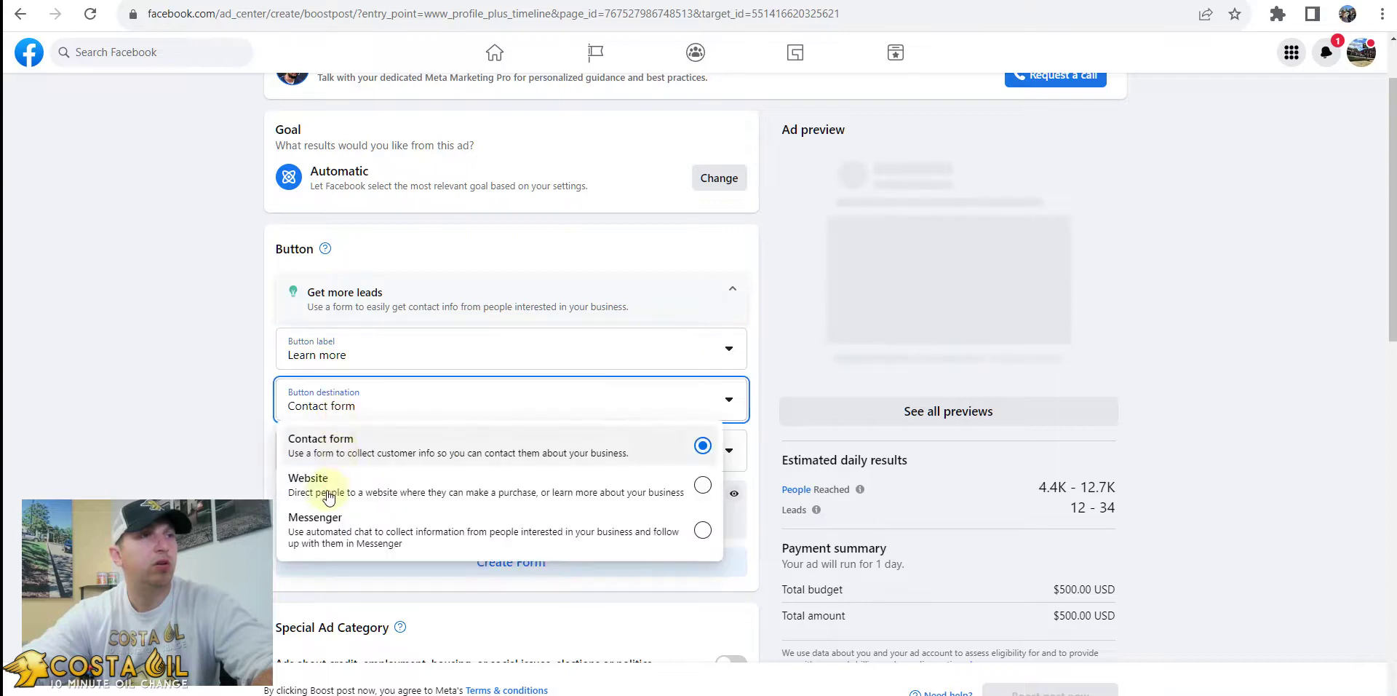
click(313, 483)
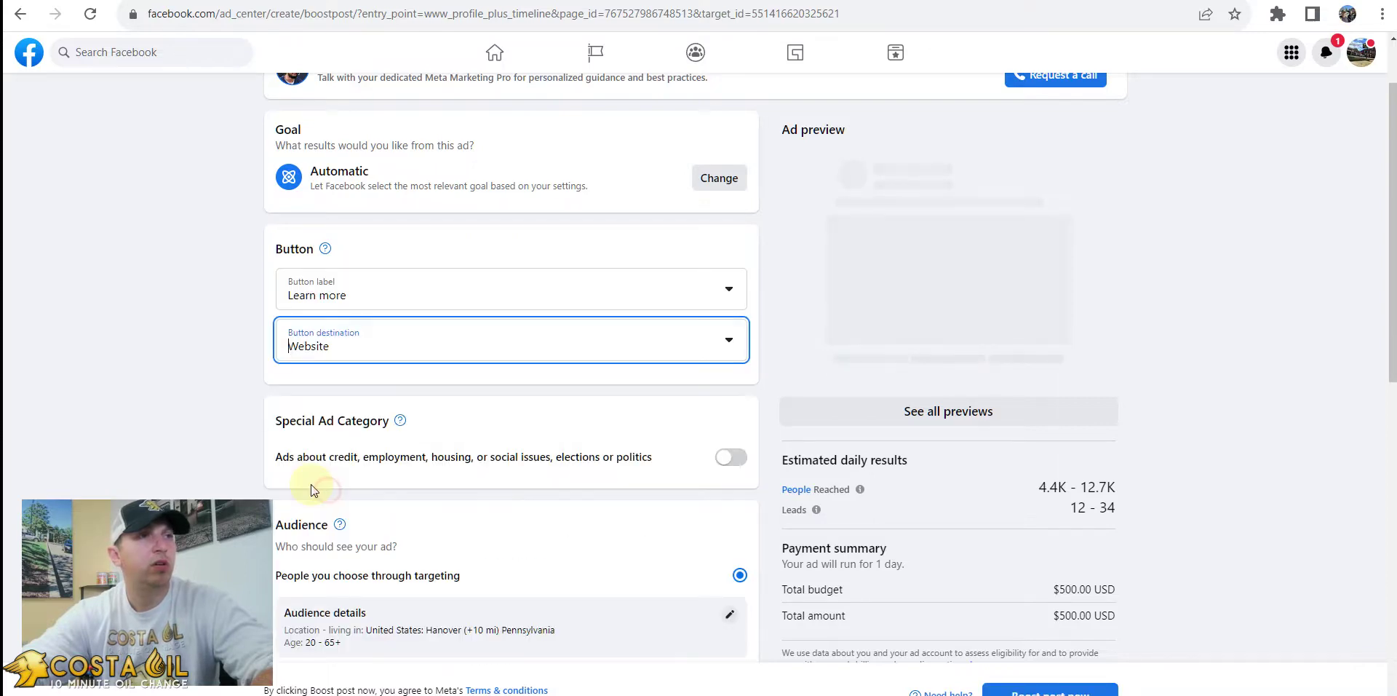
Set the button's website URL to coupon.costaoils.com
click(320, 397)
double_click(329, 397)
triple_click(329, 405)
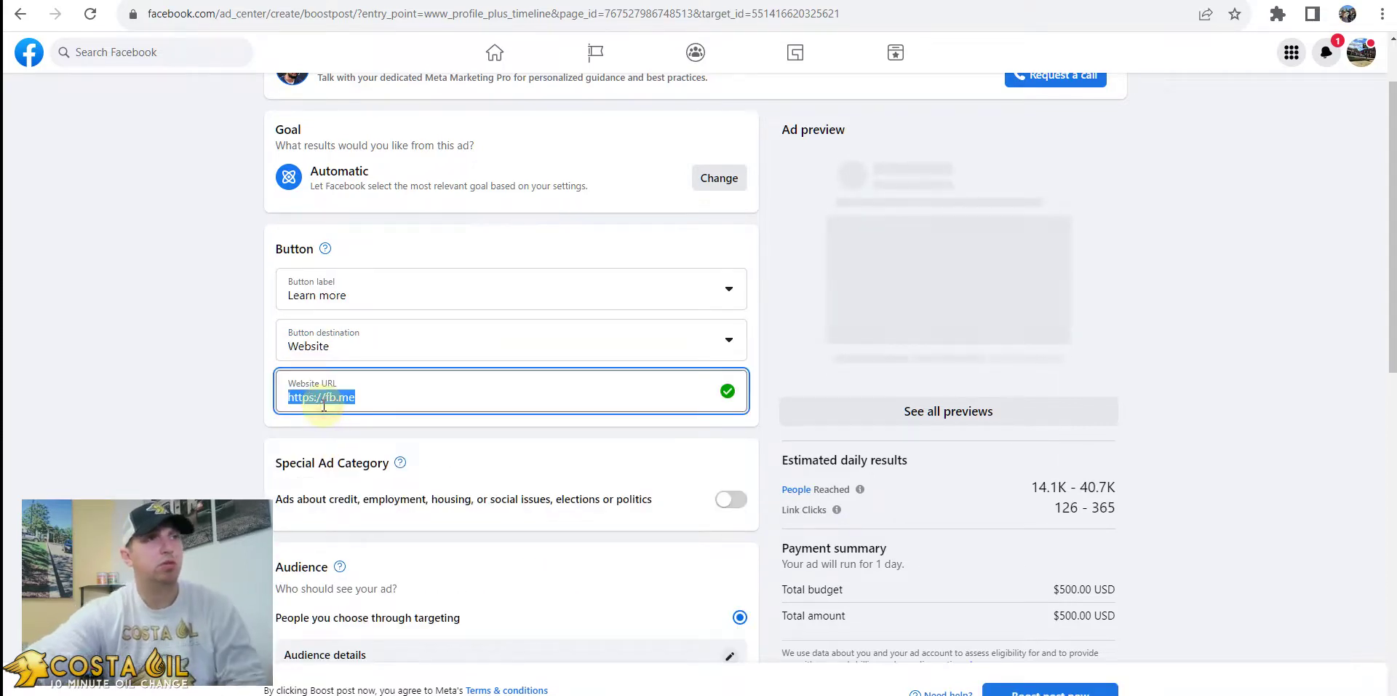
text(coupon.c)
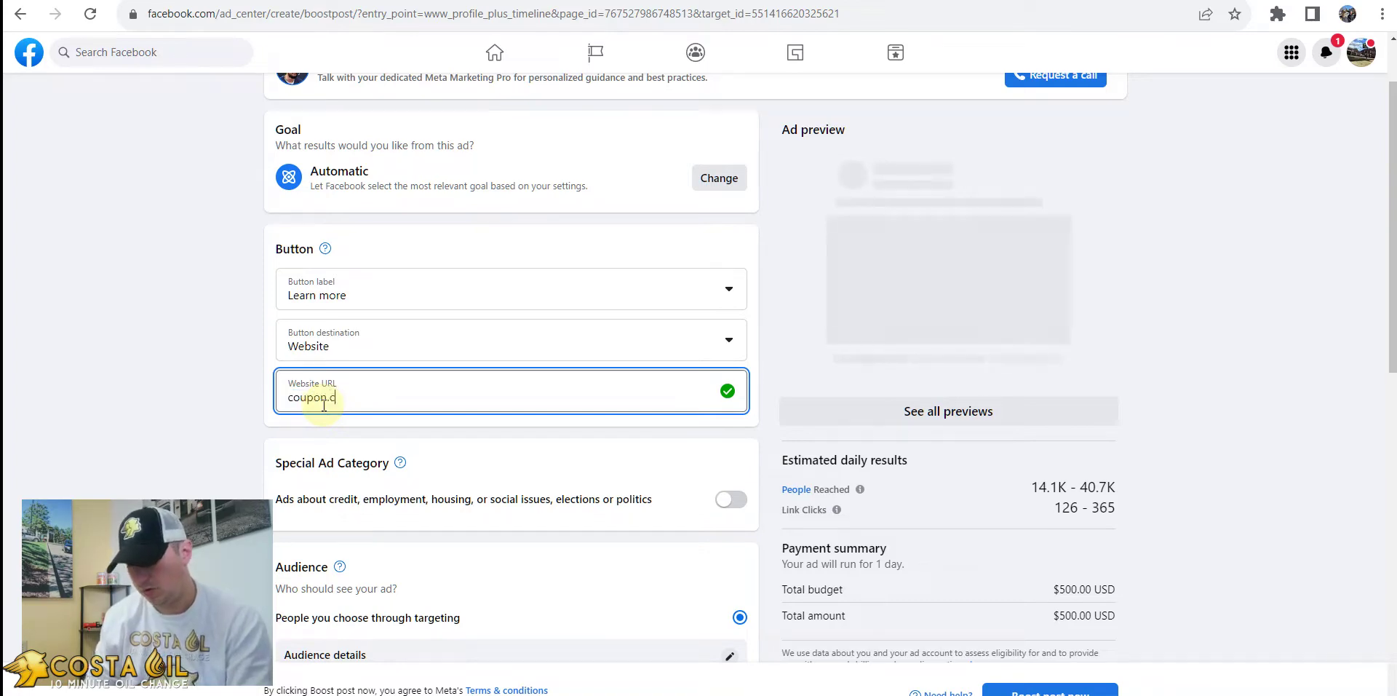
text(ostaoils.com)
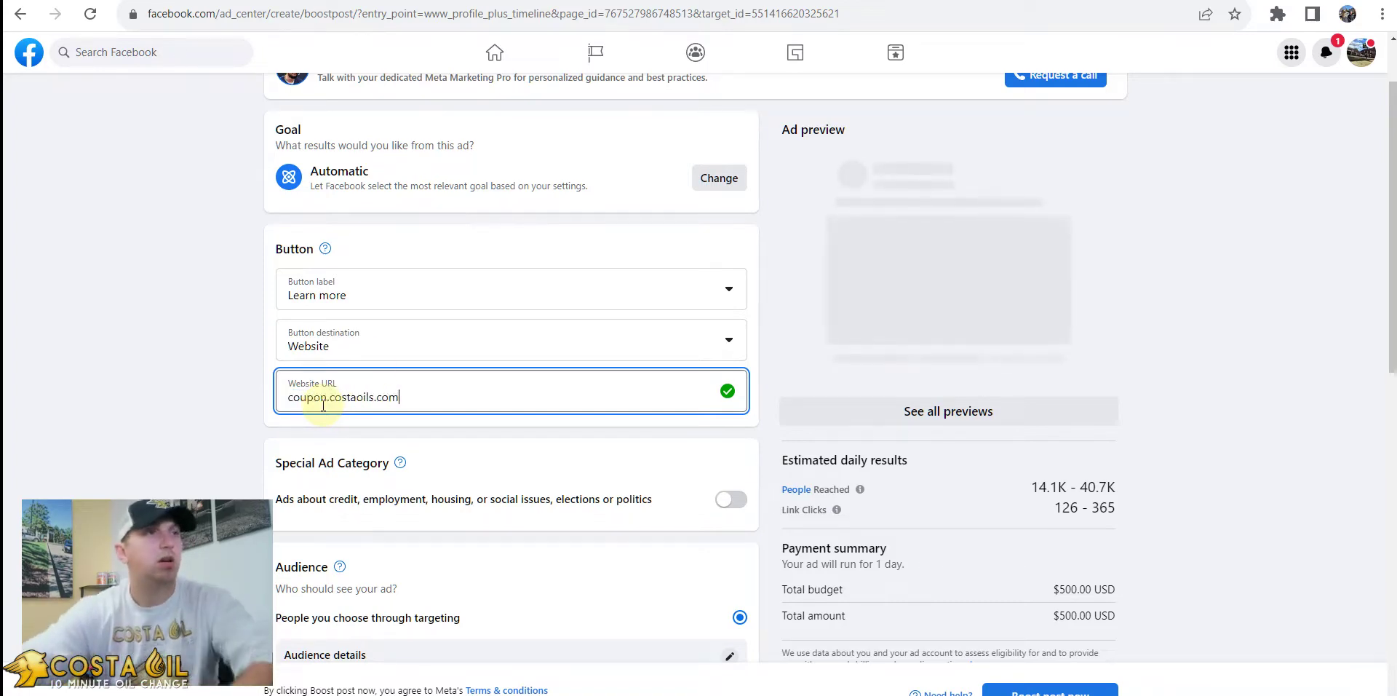
scroll(421, 303, down, 5)
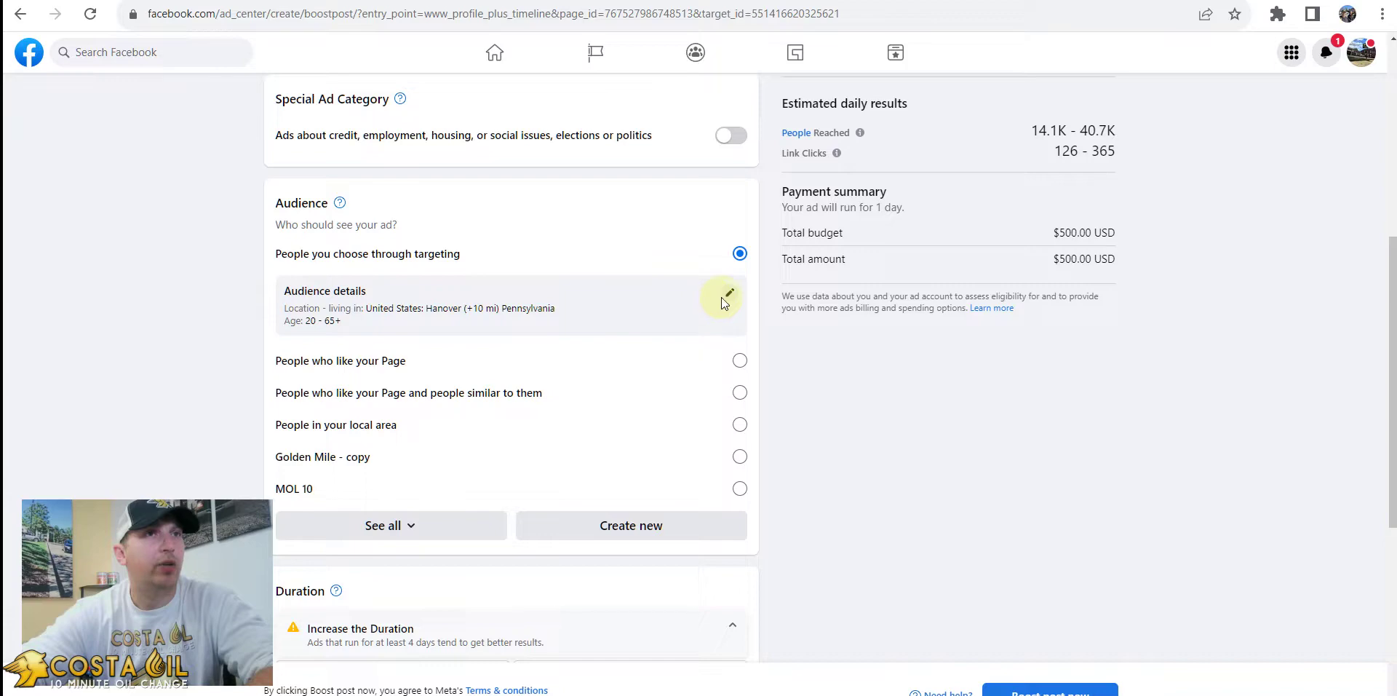
Set the boost's end date to Nov 29, 2022
scroll(673, 329, down, 4)
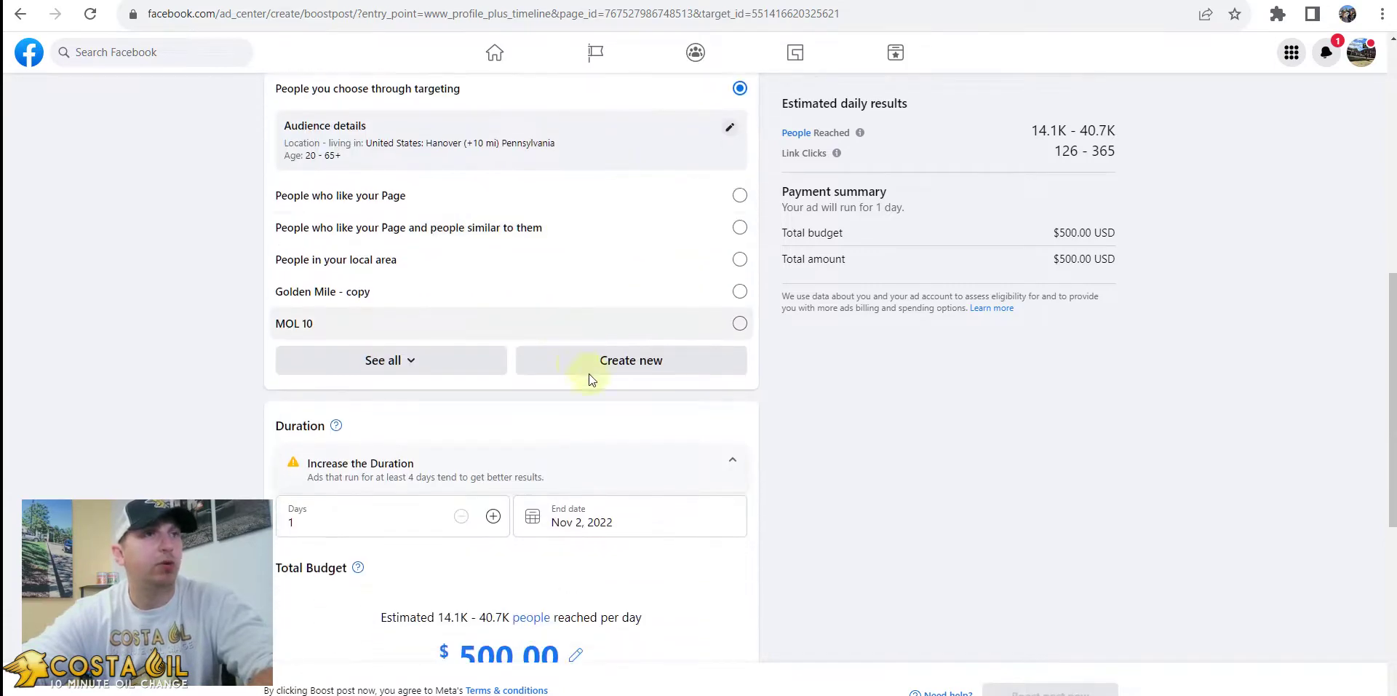
click(618, 387)
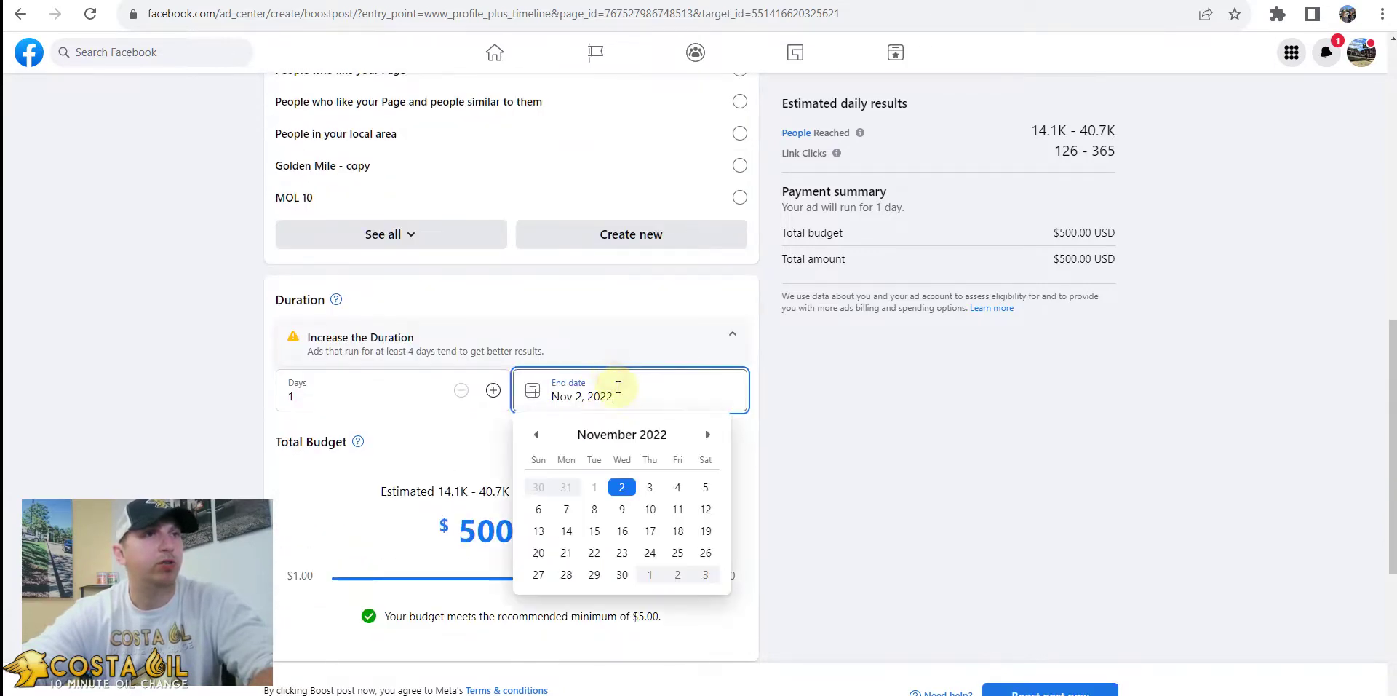
click(594, 575)
Open the targeted audience's details for editing and raise the minimum age to 25
scroll(509, 473, up, 5)
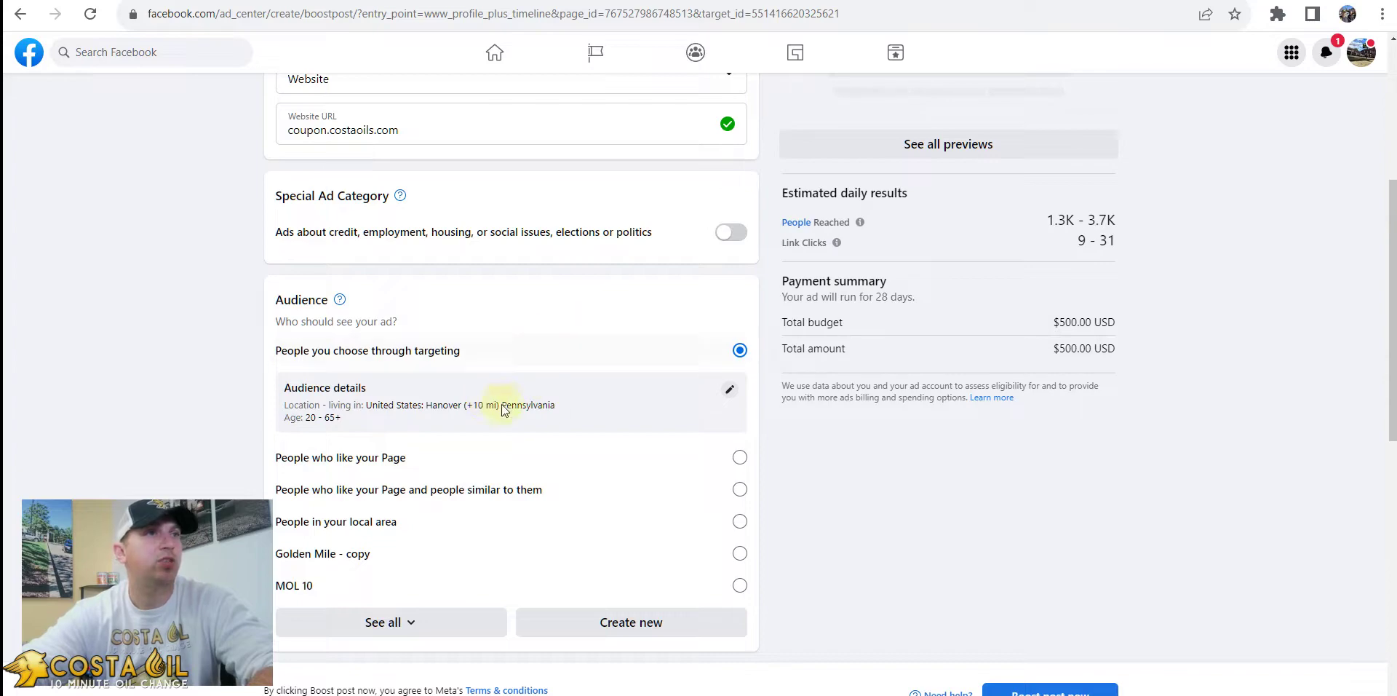
scroll(553, 356, down, 5)
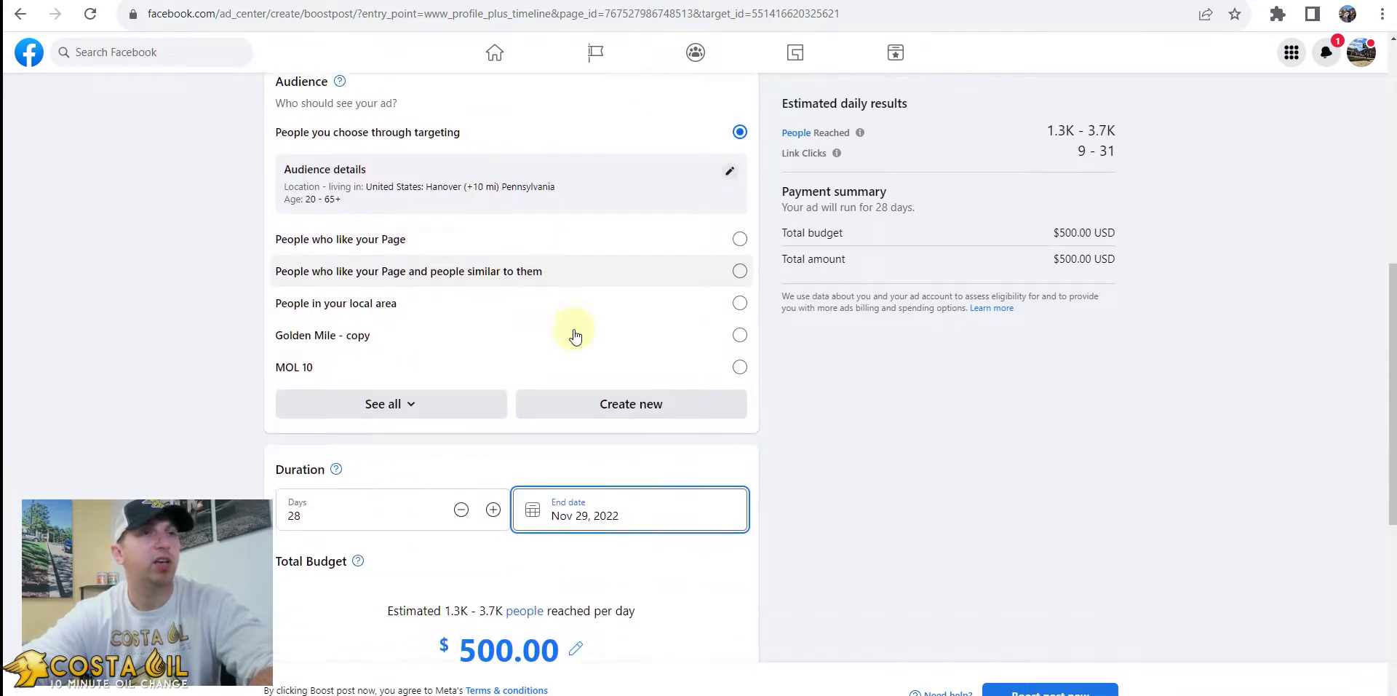
scroll(569, 270, up, 4)
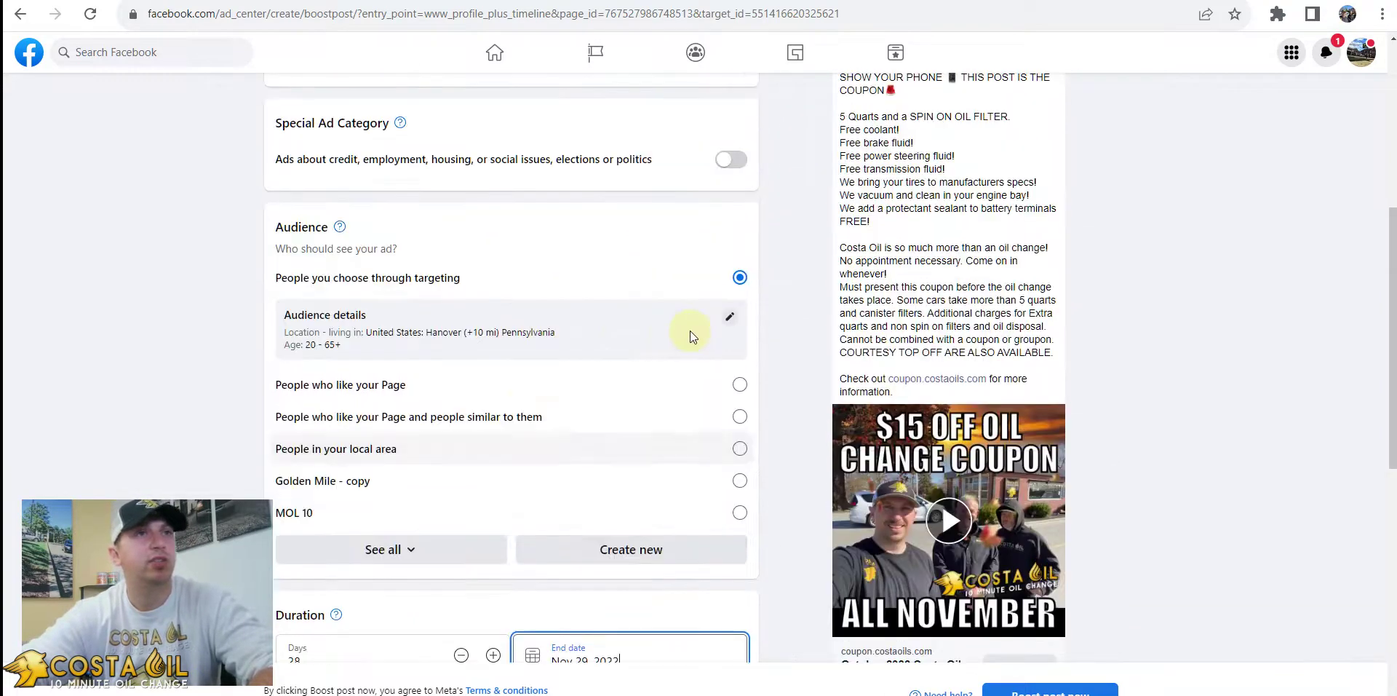
click(733, 320)
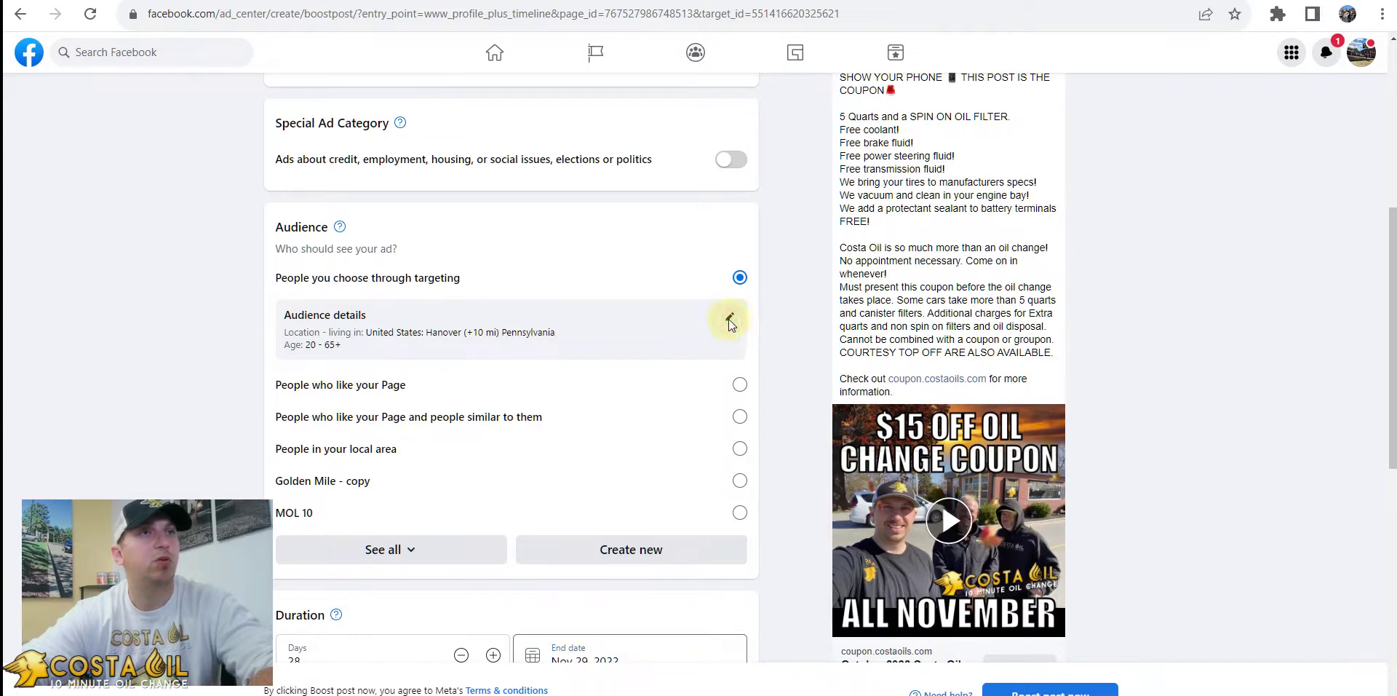
click(729, 317)
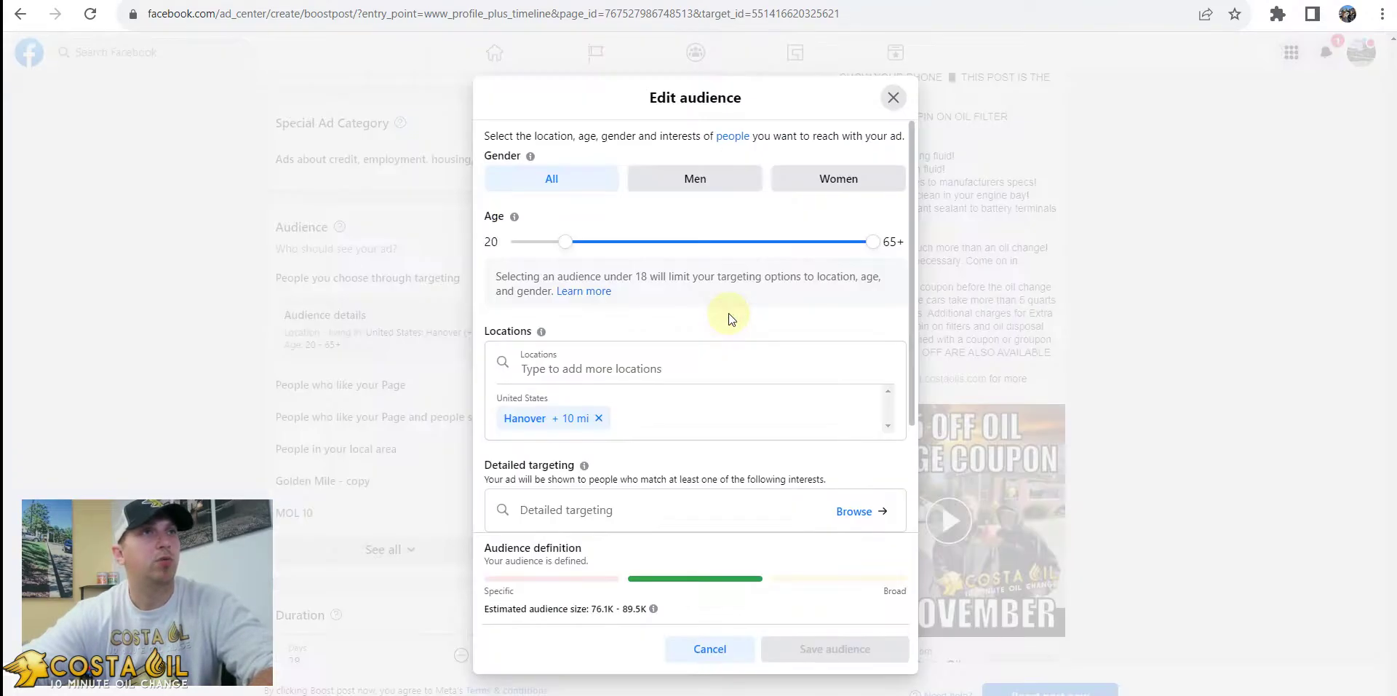
drag(570, 241, 598, 250)
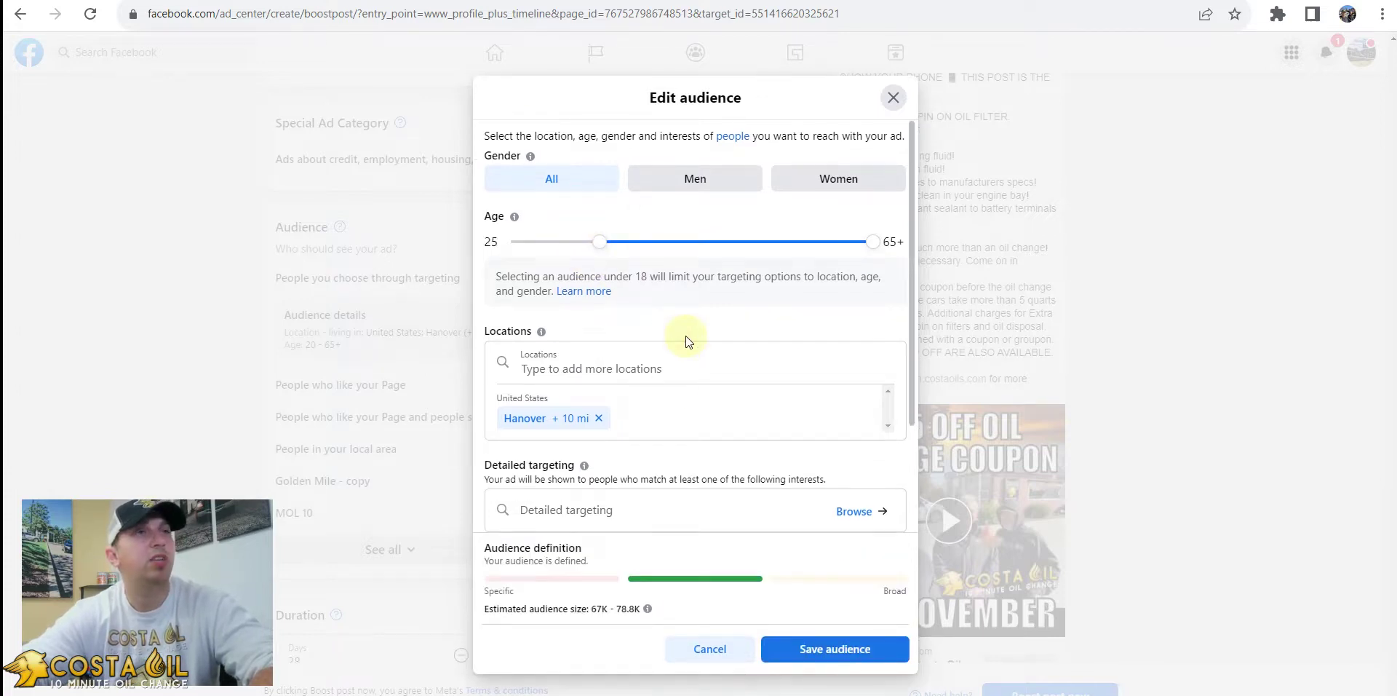
Replace the audience's Hanover city location with the shop's street address in Hanover, Pennsylvania
click(595, 419)
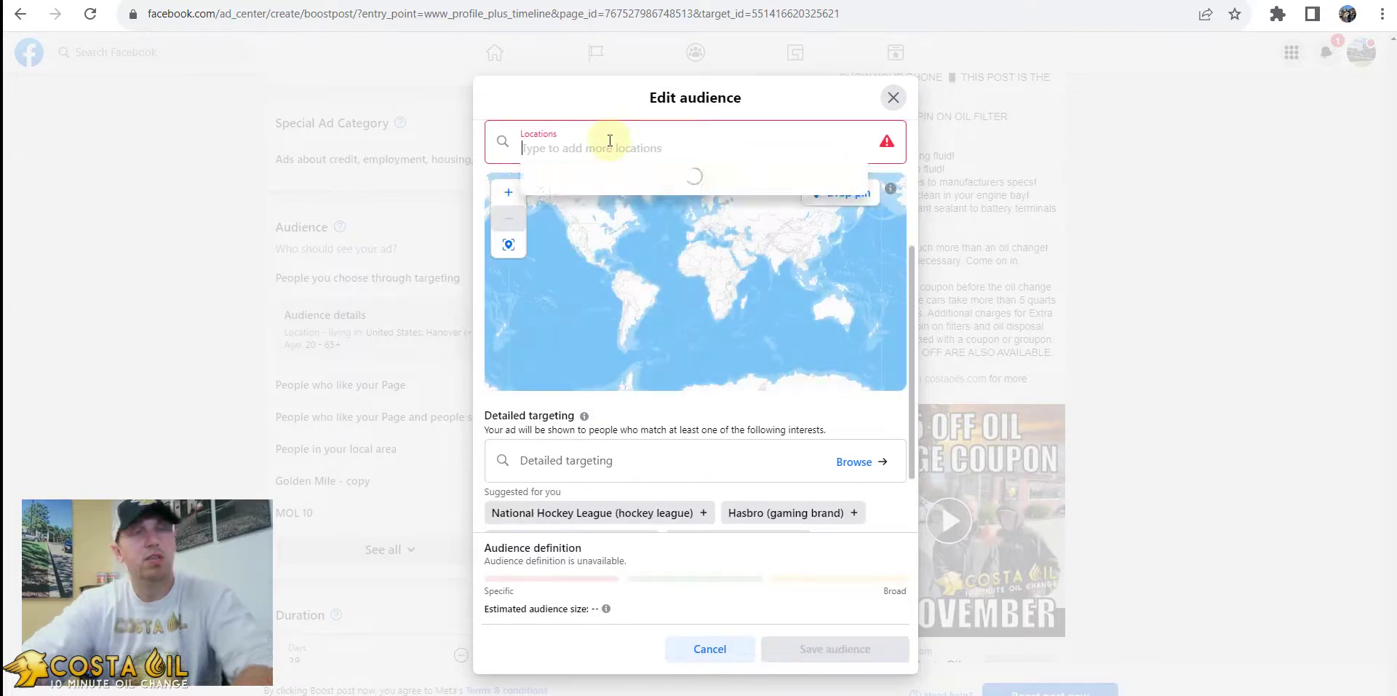
click(610, 140)
text(224 Yo)
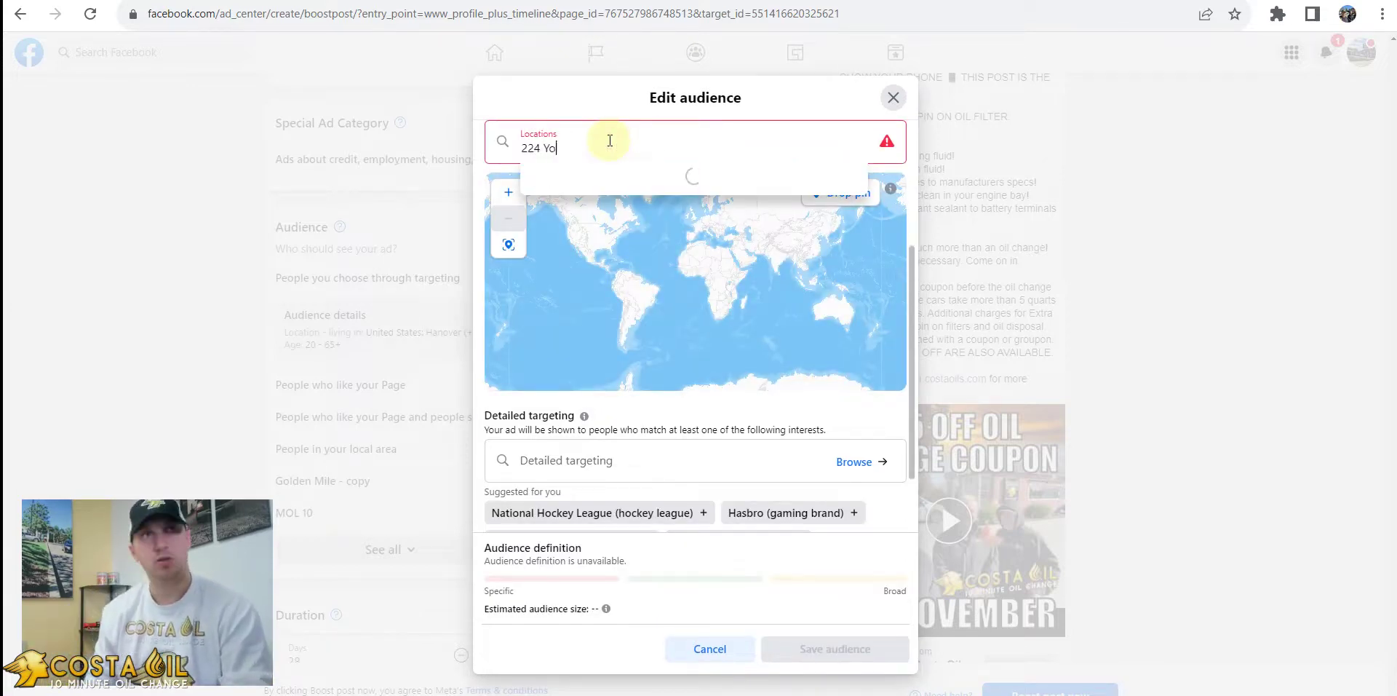
text(rk St Hanover Pa)
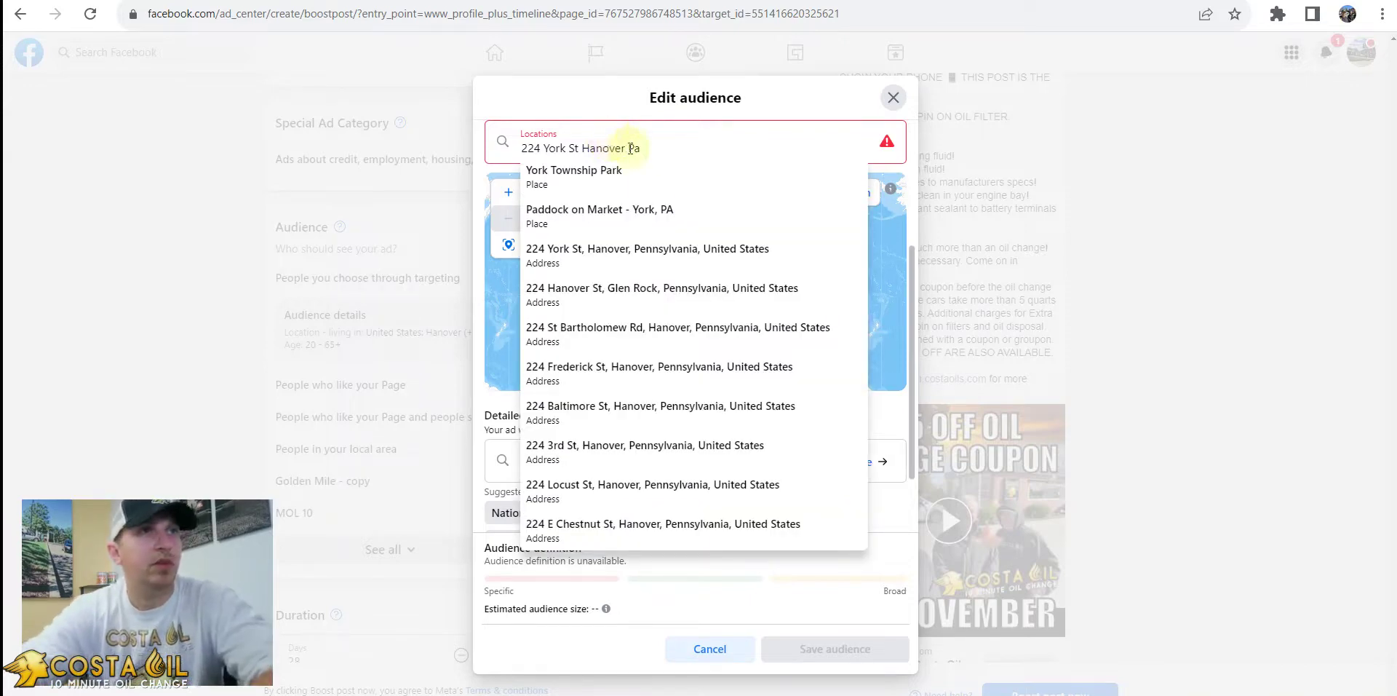
click(655, 254)
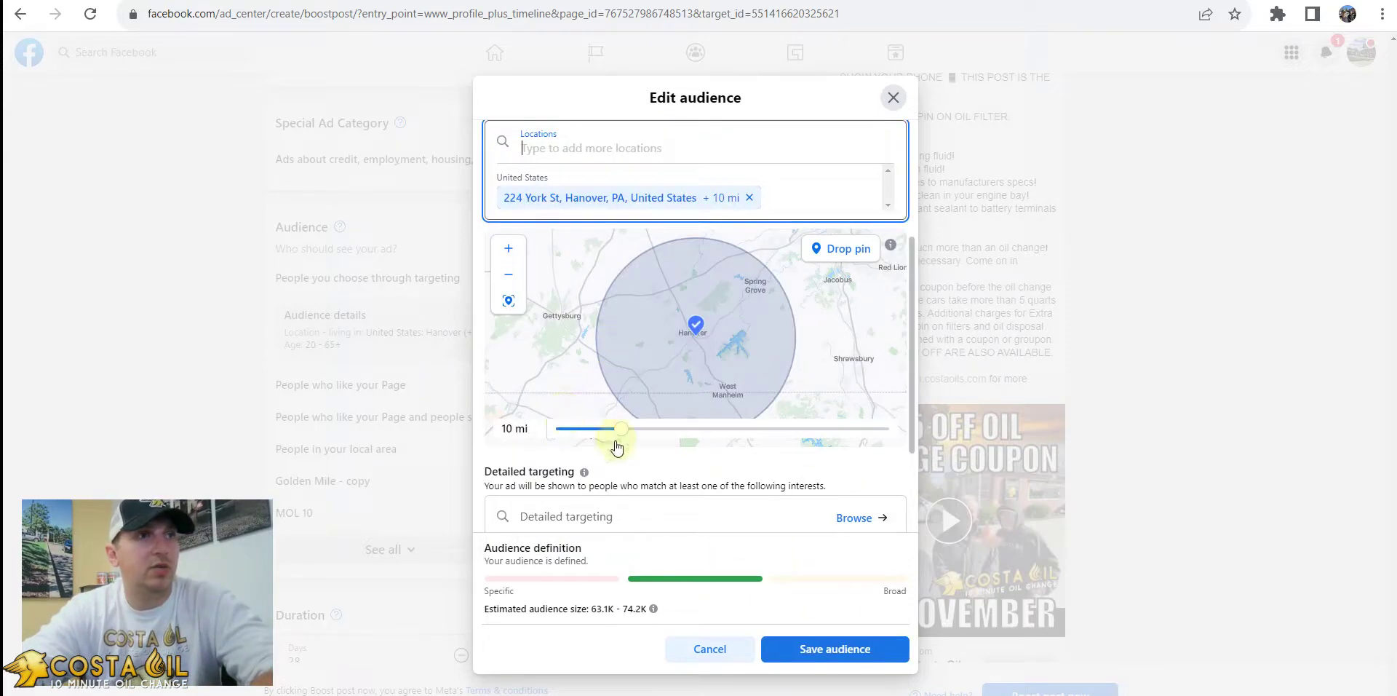
Reduce the radius around the shop's address to 5 mi and save the audience
drag(621, 435, 583, 441)
scroll(805, 543, down, 1)
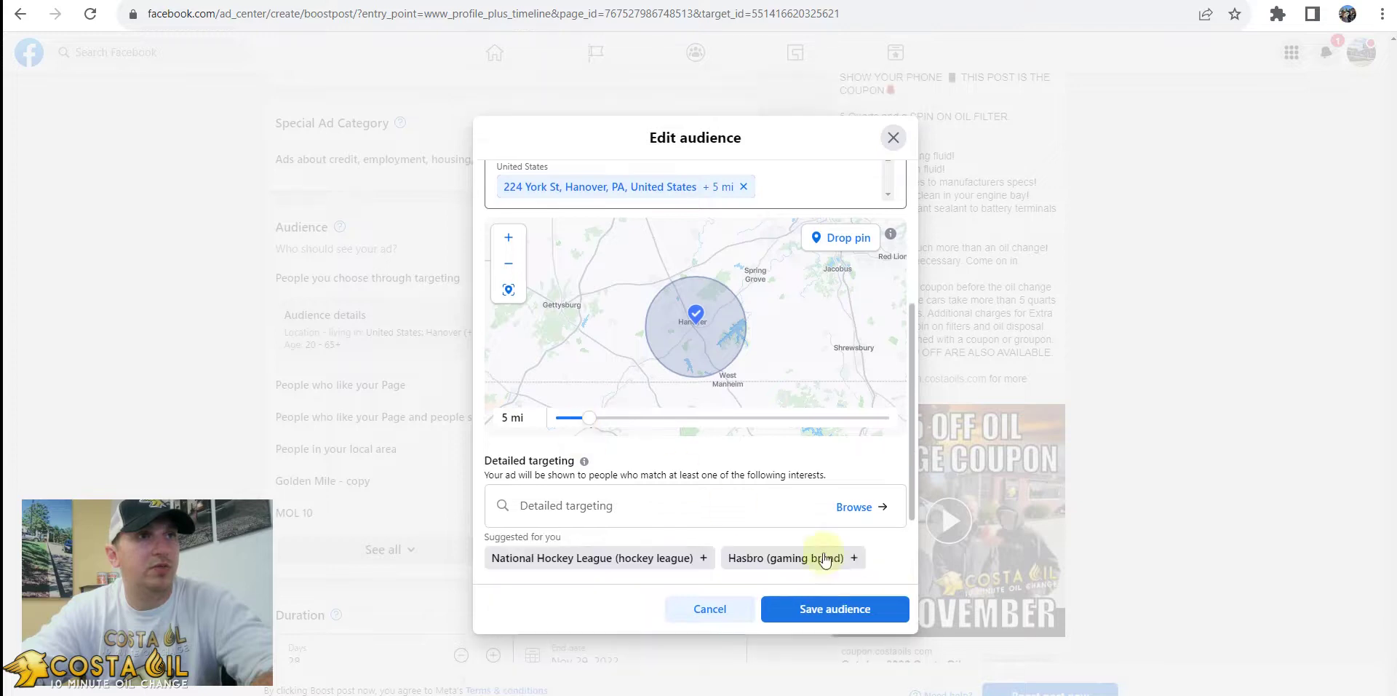
scroll(739, 524, down, 2)
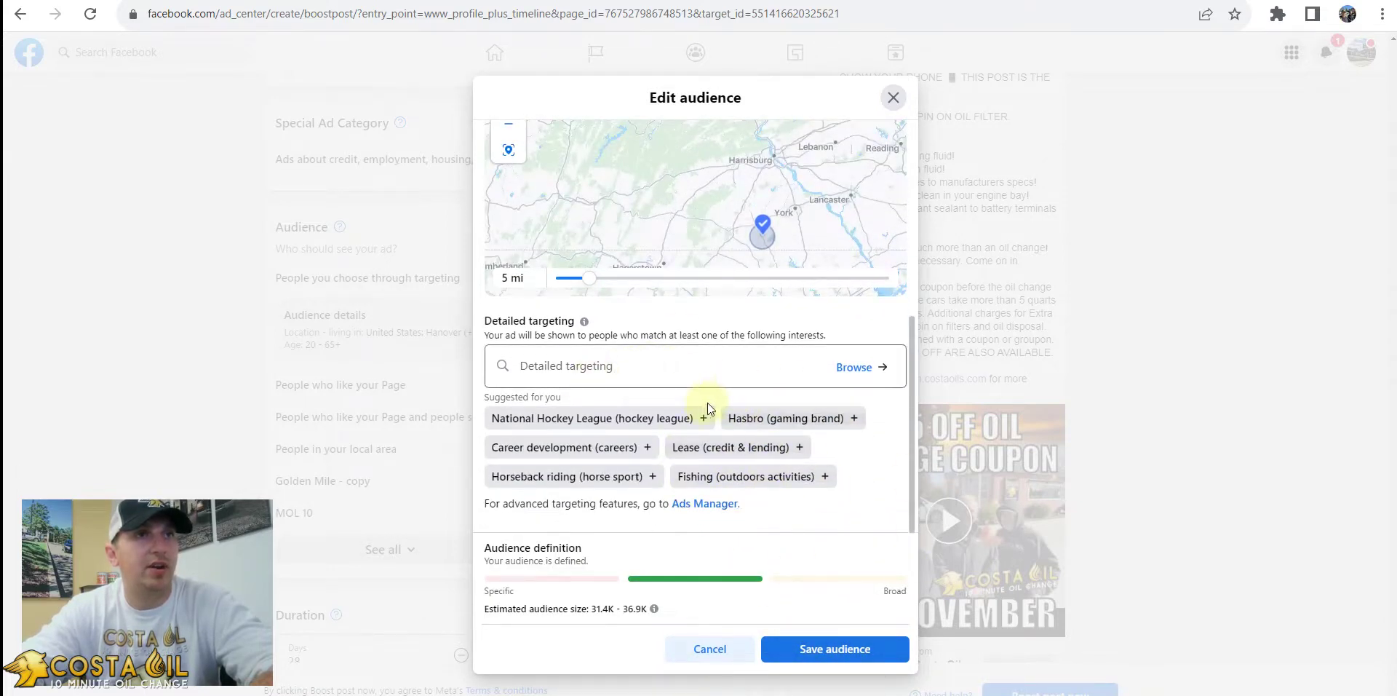
click(818, 647)
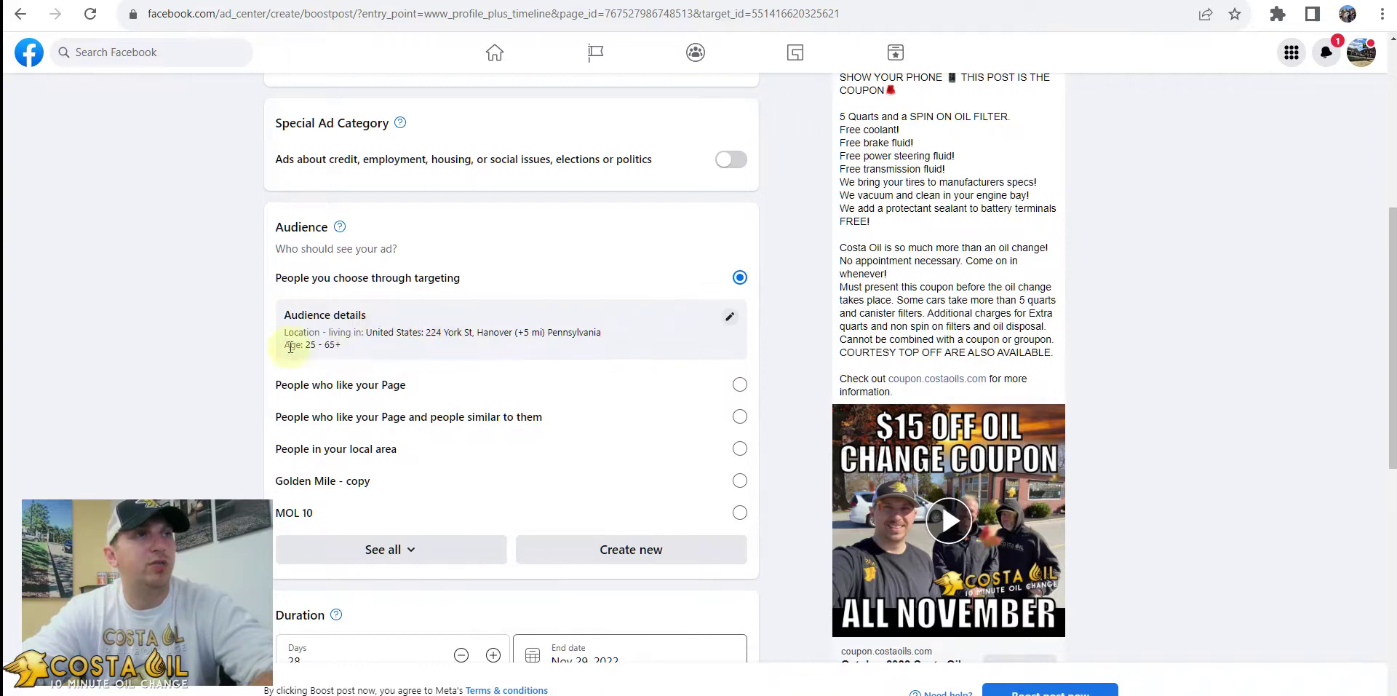
Check the duration, budget, placements and payment settings, and submit the boosted post
scroll(333, 356, down, 5)
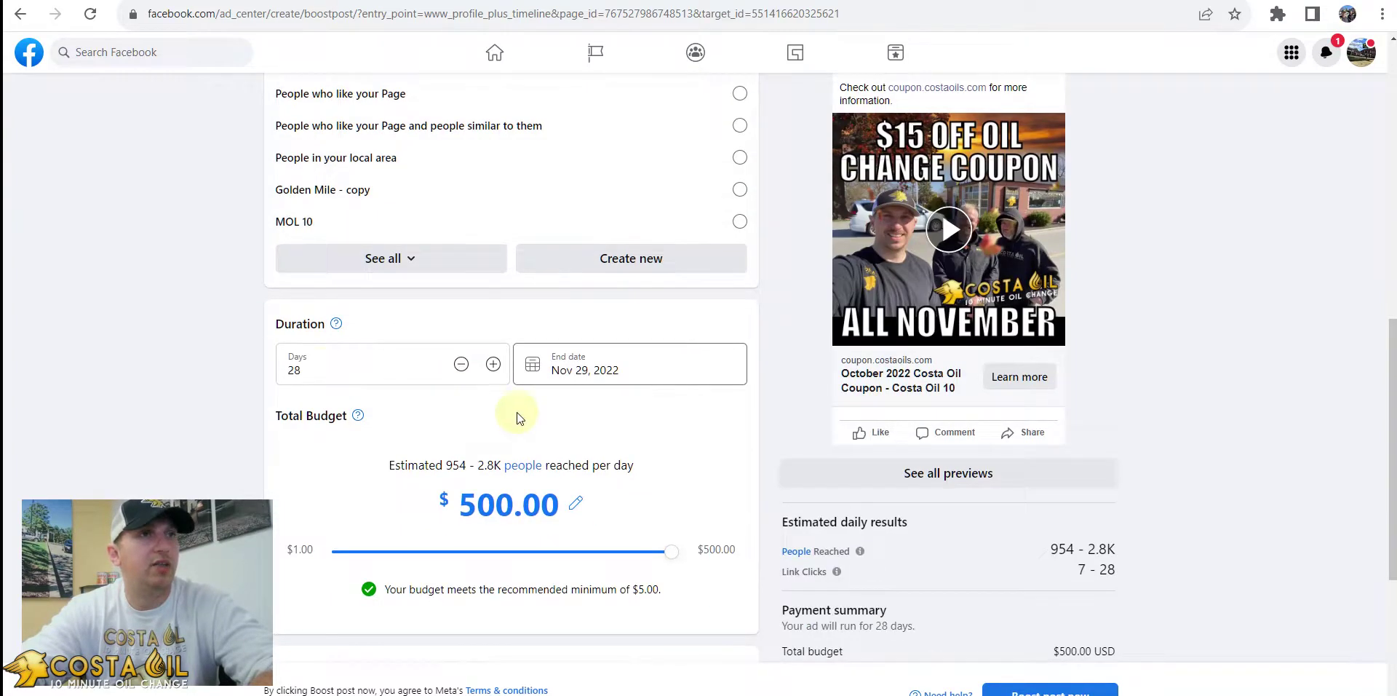
scroll(515, 313, down, 4)
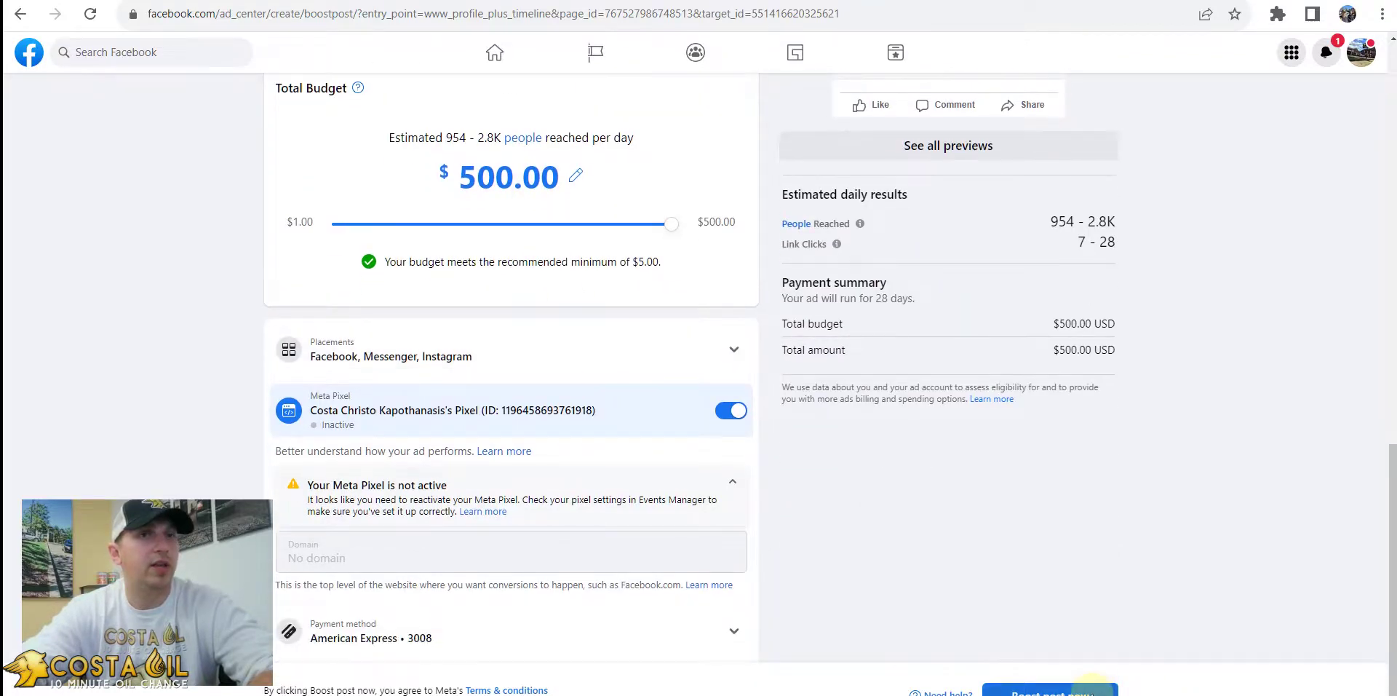
click(1050, 691)
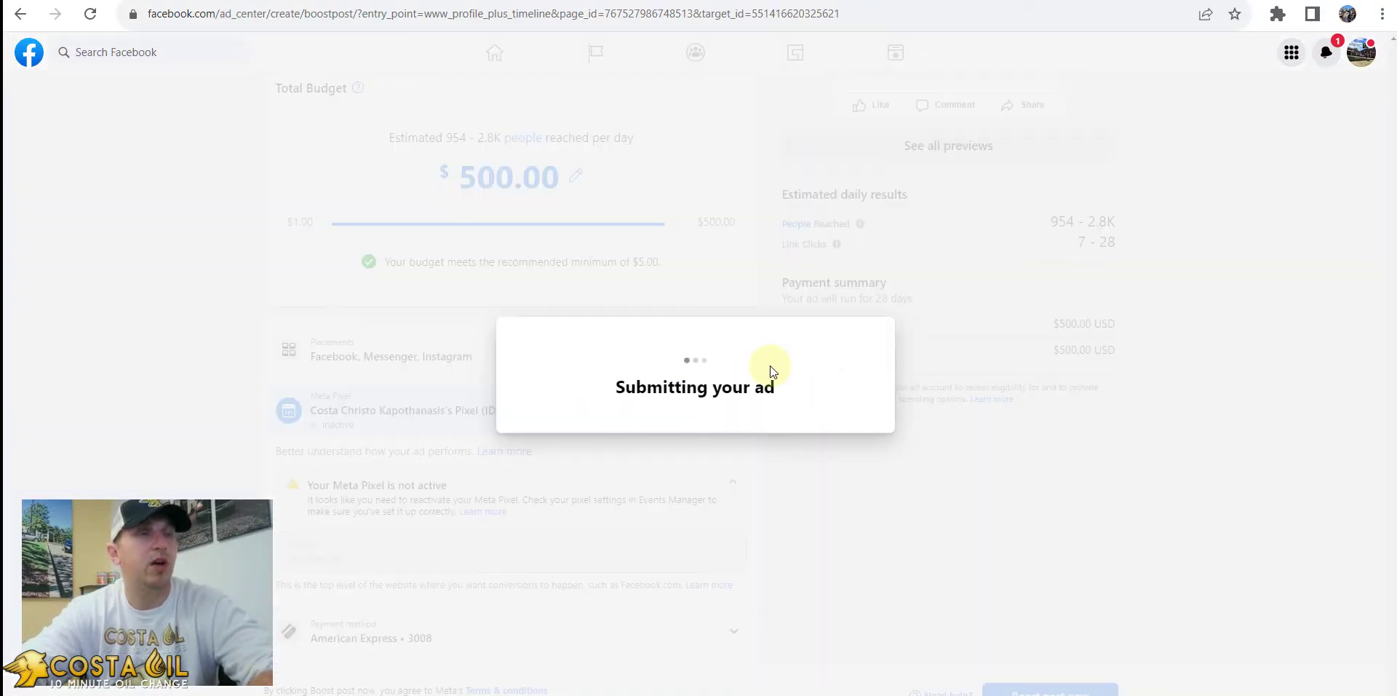